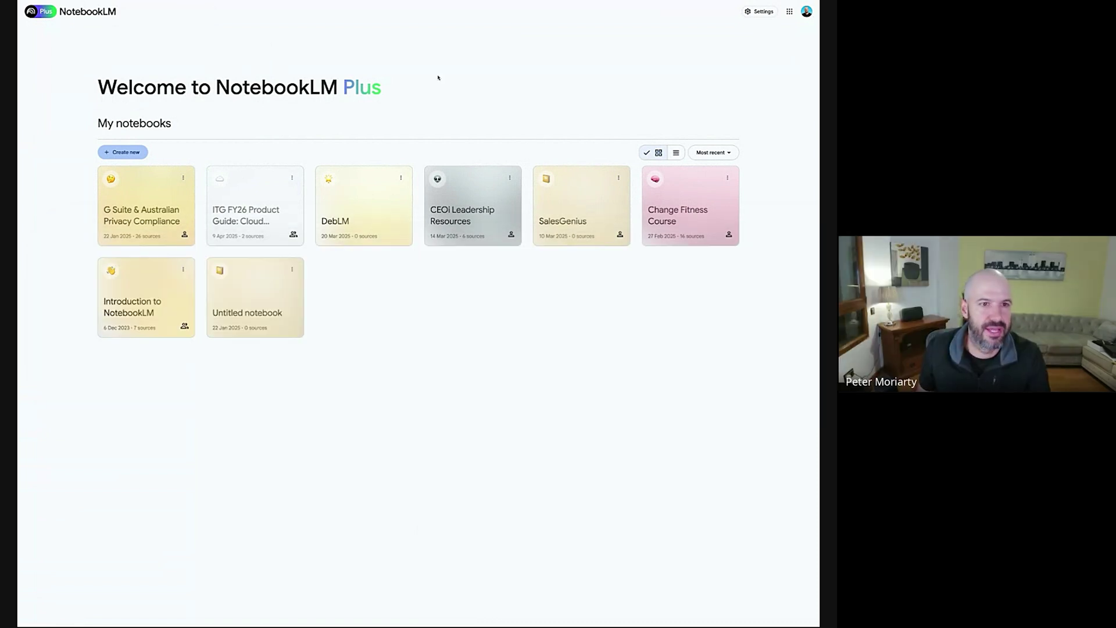
# Start a new untitled notebook so its Add sources dialog shows 0 of 300 sources.
pyautogui.doubleClick(352, 89)
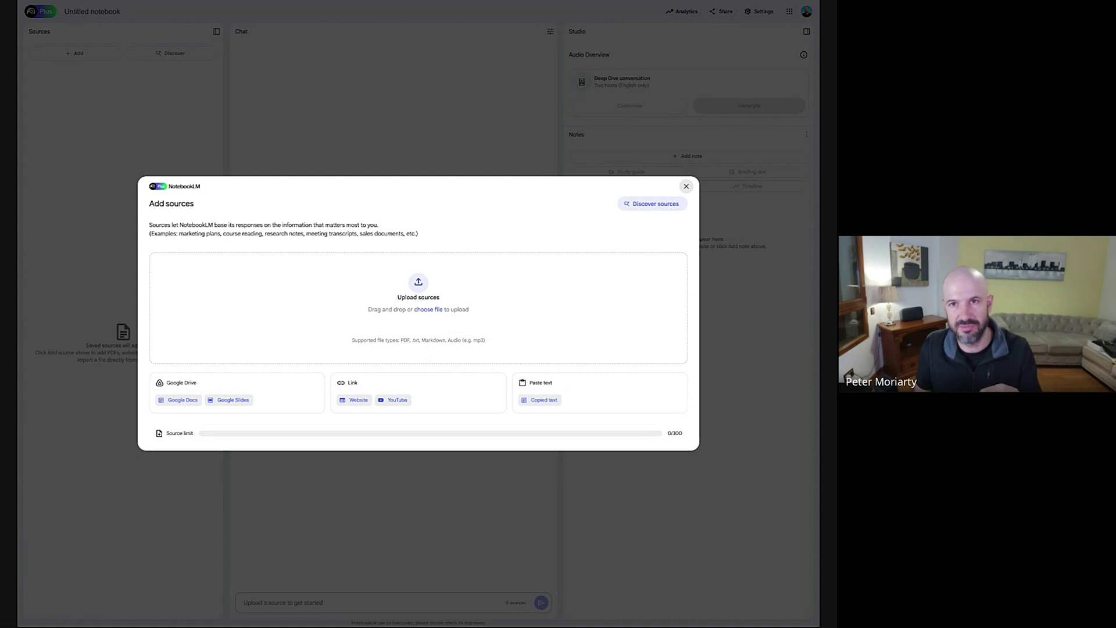
# Search Google Drive docs for 'sop masters'.
pyautogui.click(190, 404)
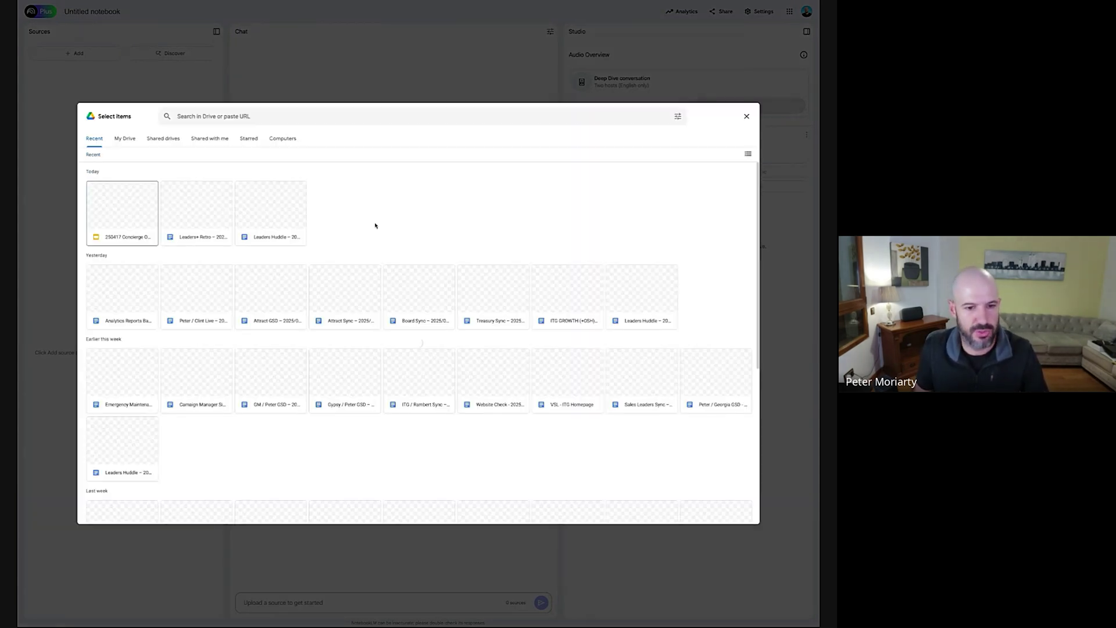
pyautogui.click(306, 116)
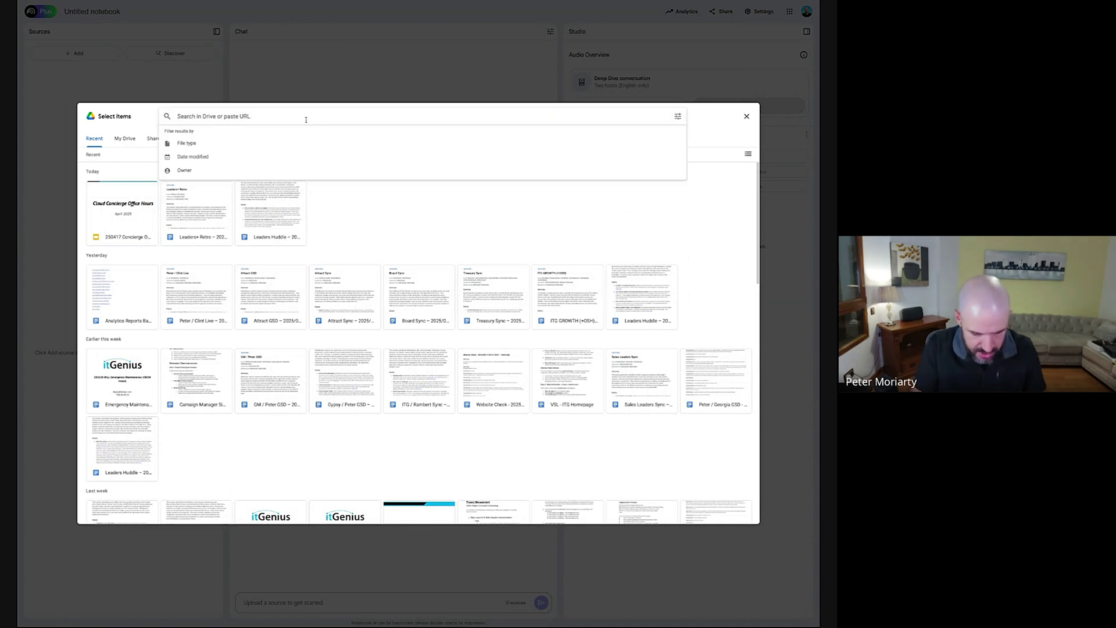
pyautogui.write('sop masters')
pyautogui.press('Return')
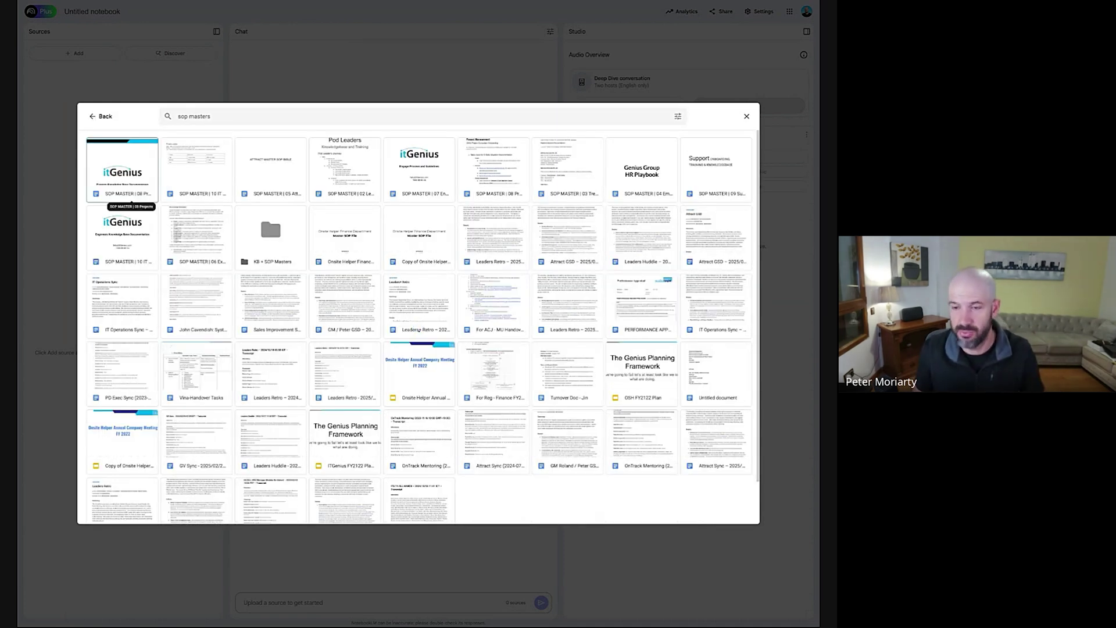
# Select the eleven SOP MASTER documents (02 Leaders through 10 IT) and insert them as sources.
pyautogui.click(210, 180)
pyautogui.click(290, 180)
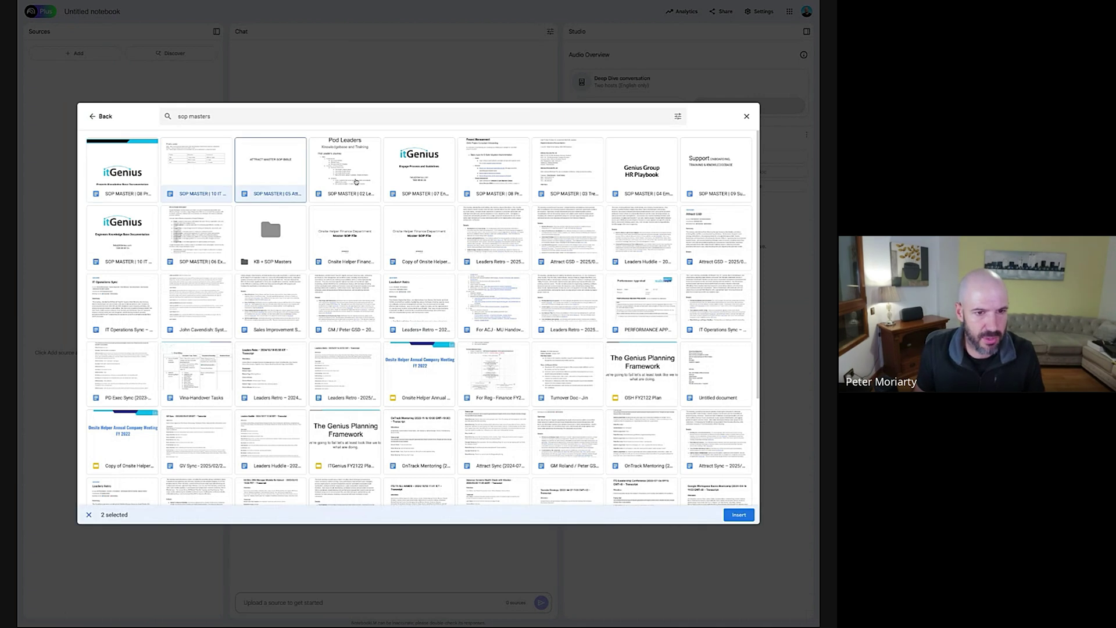
pyautogui.click(356, 182)
pyautogui.click(410, 178)
pyautogui.click(498, 173)
pyautogui.click(565, 175)
pyautogui.click(621, 175)
pyautogui.click(730, 181)
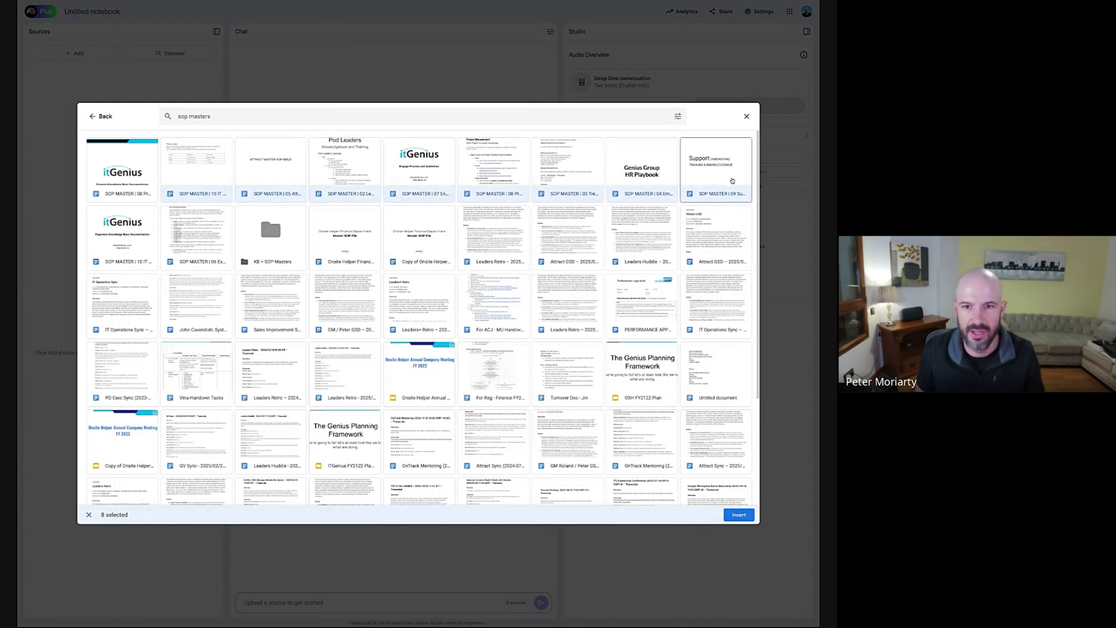
pyautogui.click(132, 233)
pyautogui.click(198, 233)
pyautogui.click(122, 168)
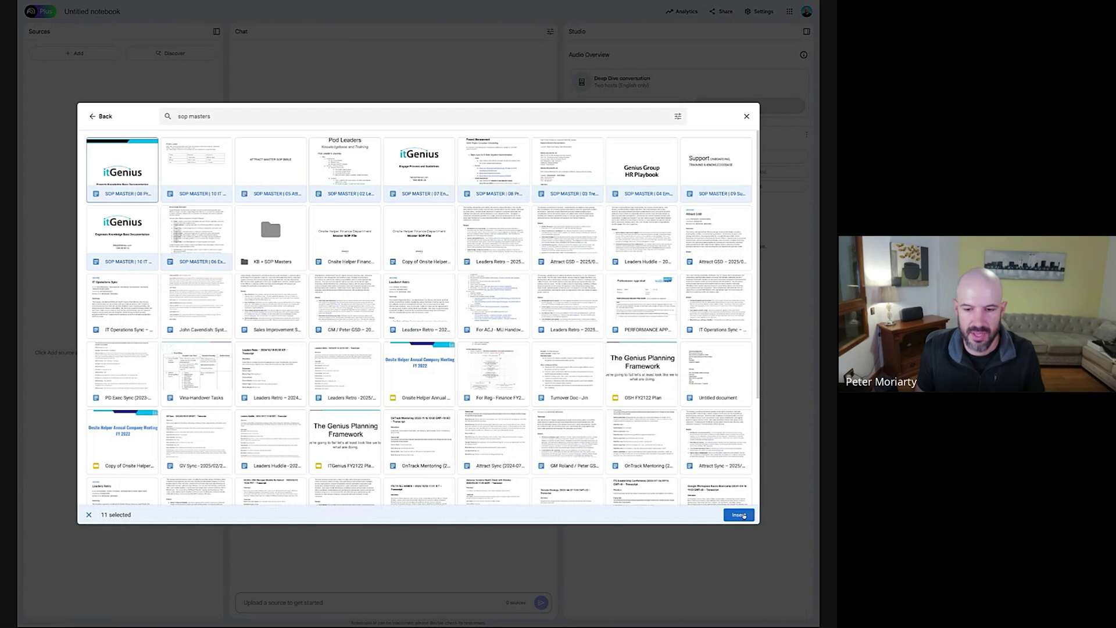
pyautogui.click(743, 515)
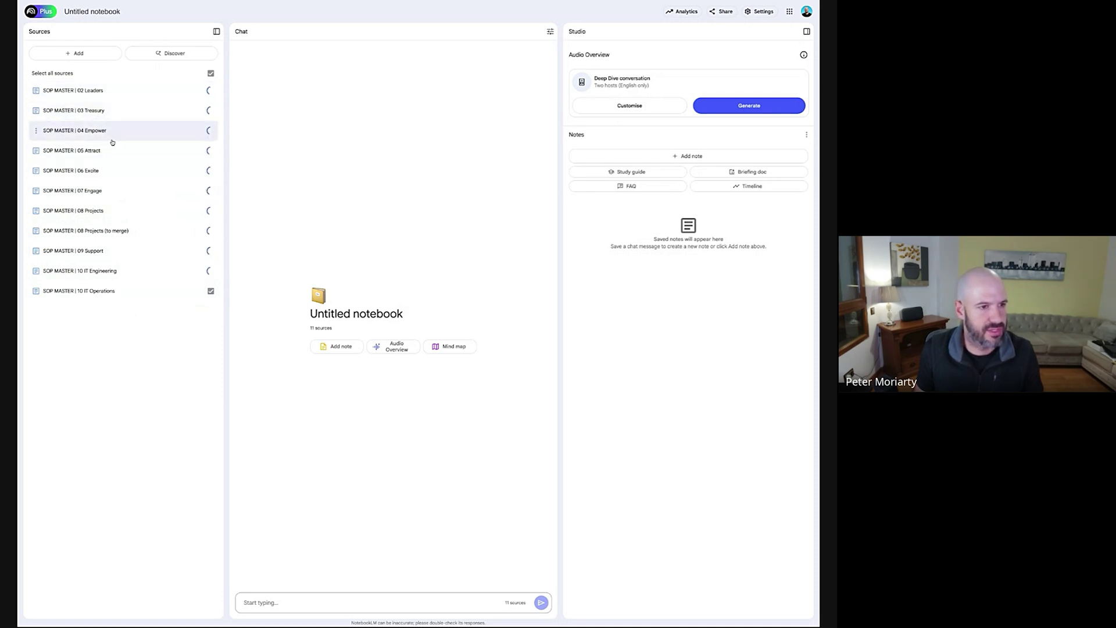
# Read through the SOP MASTER | 05 Attract source, then open its original Google Doc.
pyautogui.click(98, 153)
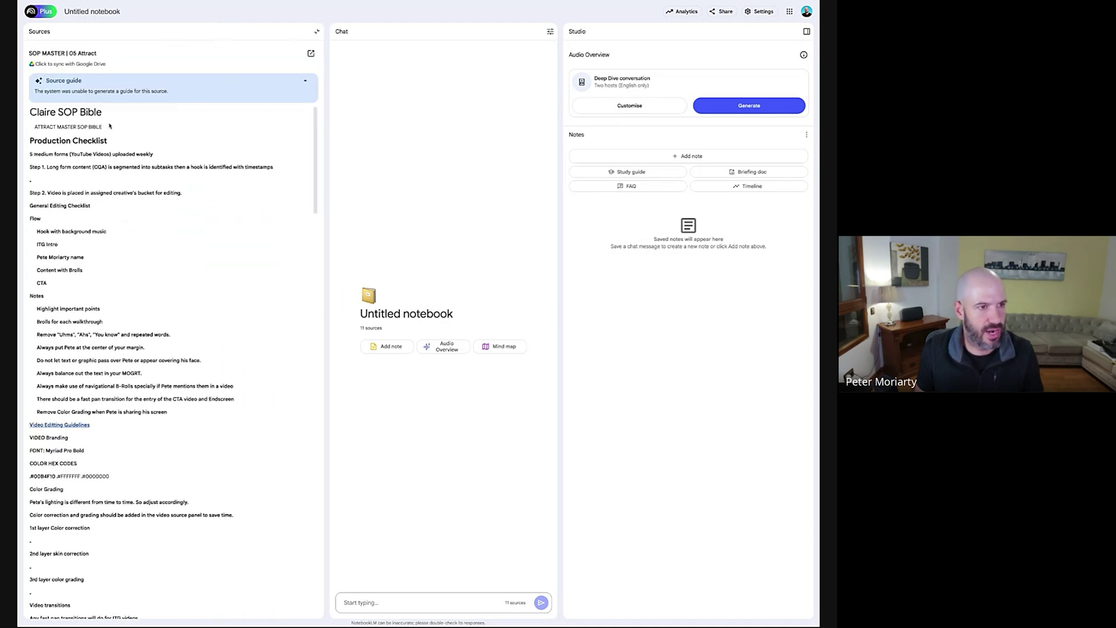
pyautogui.scroll(-20, 72, 124)
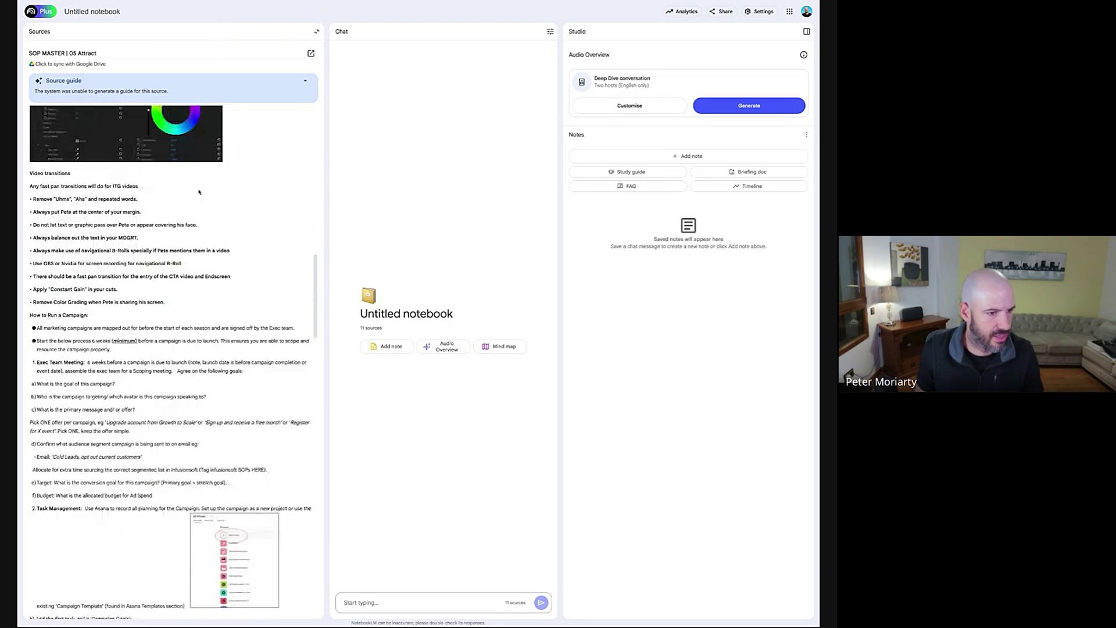
pyautogui.scroll(20, 198, 191)
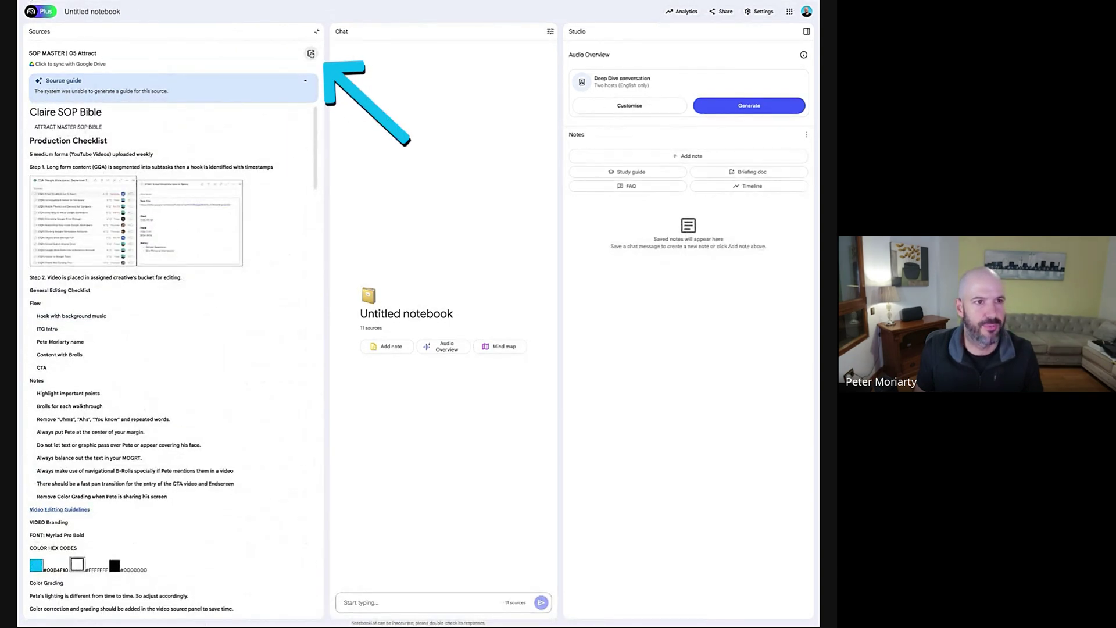
pyautogui.click(310, 53)
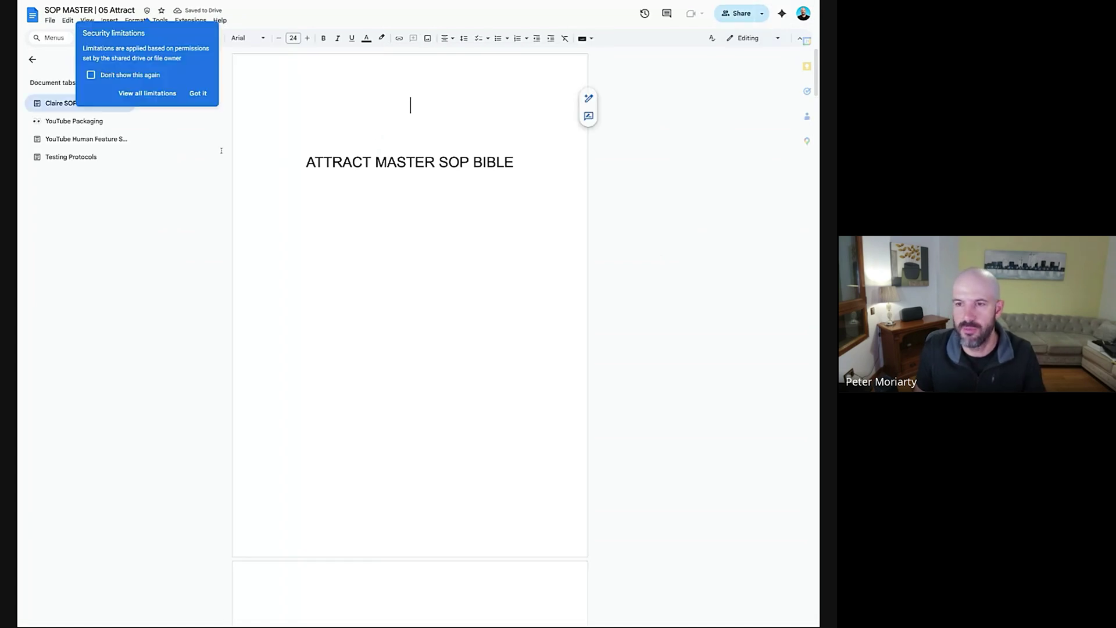
# Dismiss the security notice and browse Claire SOP Bible's Task Management and Website sections.
pyautogui.click(198, 93)
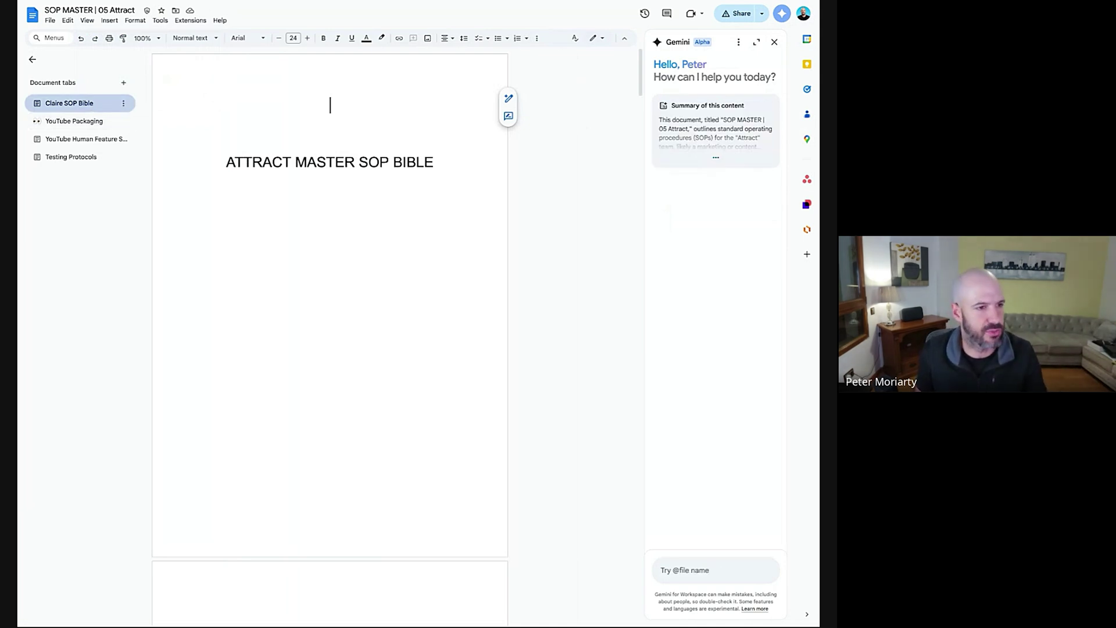
pyautogui.click(67, 105)
pyautogui.click(67, 104)
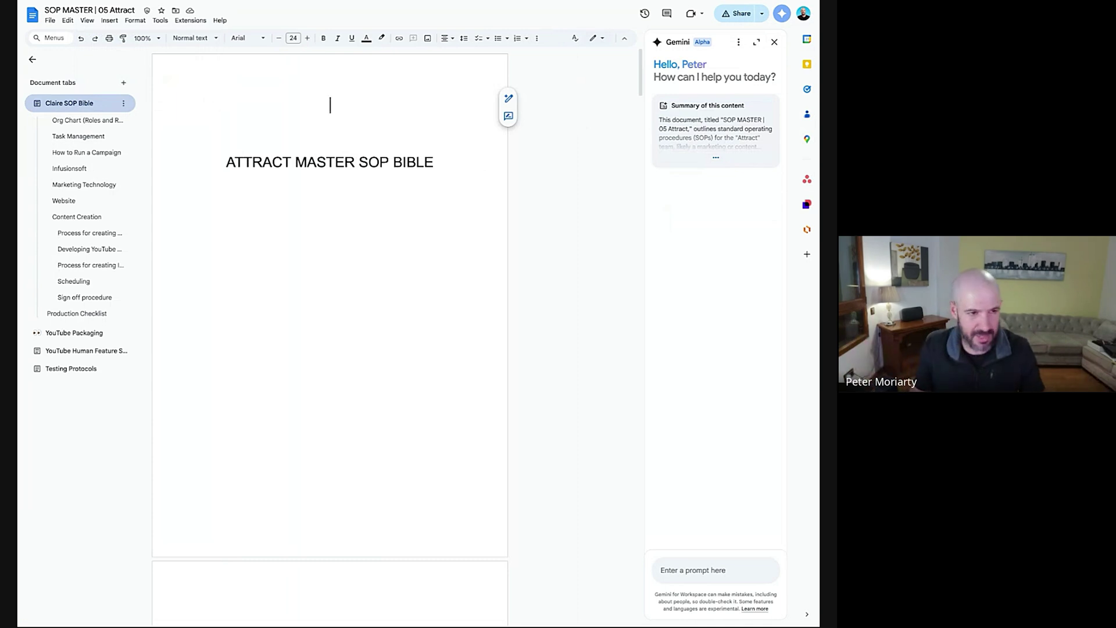
pyautogui.click(81, 120)
pyautogui.scroll(-2, 81, 152)
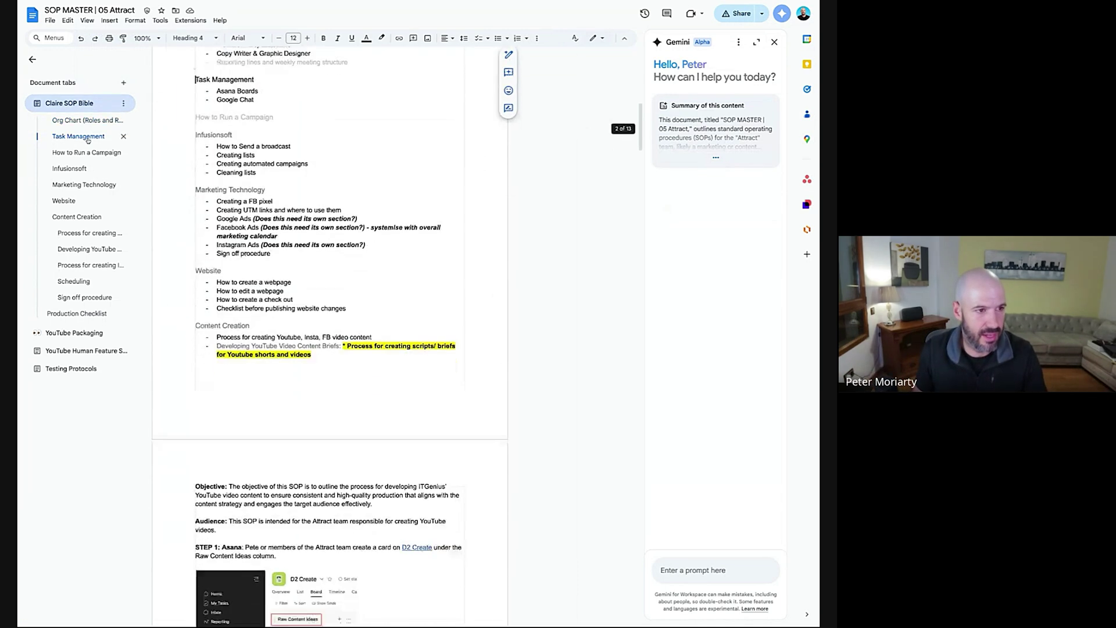
pyautogui.click(64, 201)
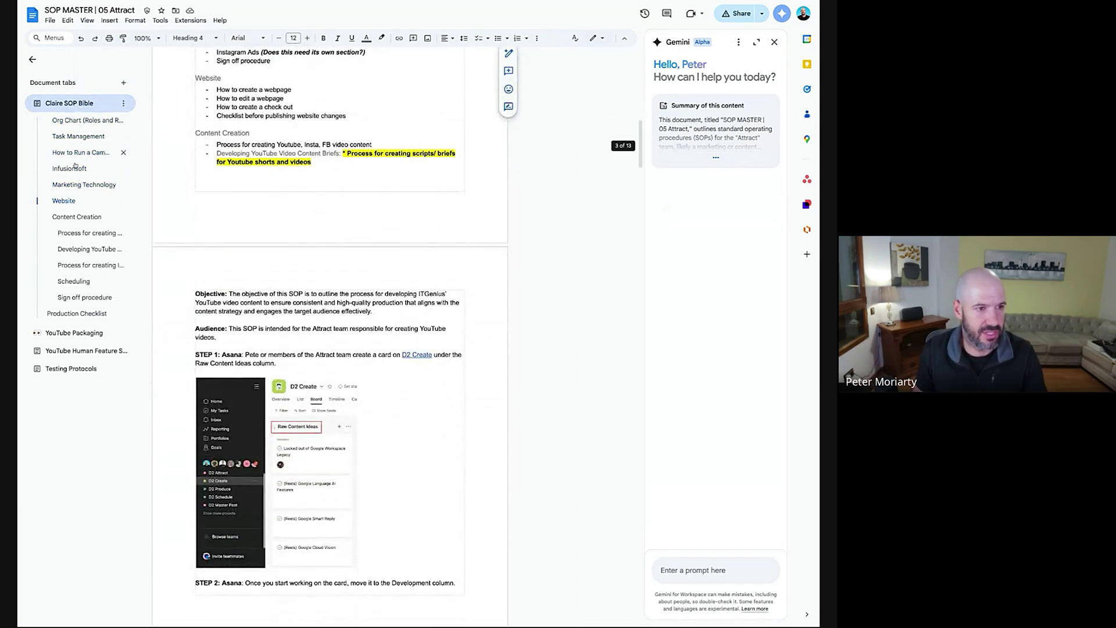
pyautogui.click(87, 103)
# Browse the YouTube Human Feature, Testing Protocols and YouTube Packaging tabs.
pyautogui.click(79, 139)
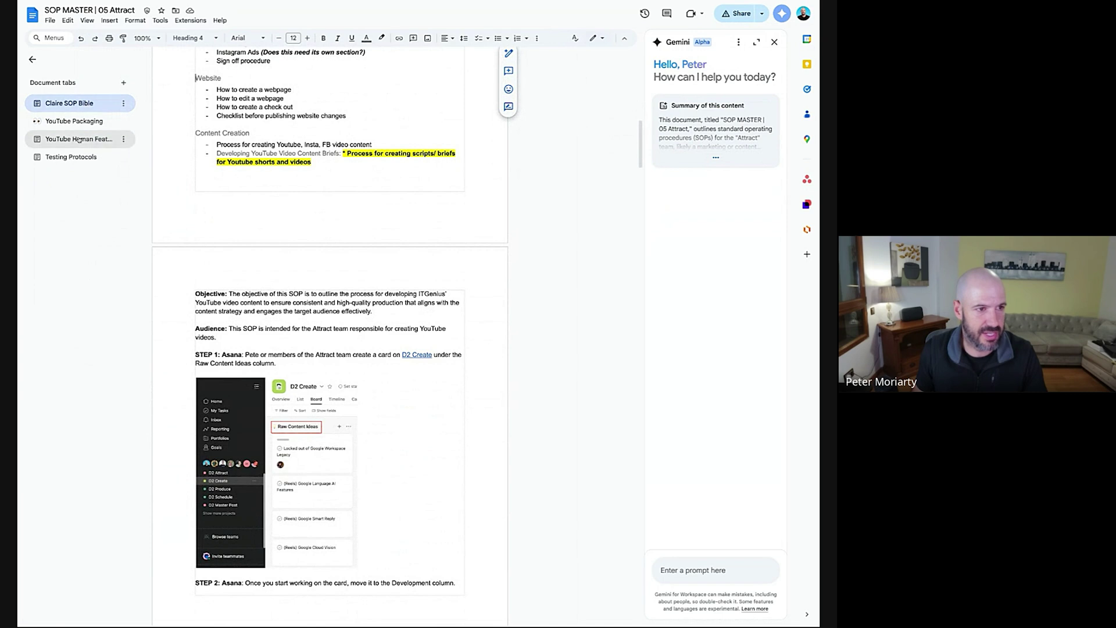
pyautogui.scroll(-10, 328, 164)
pyautogui.scroll(10, 327, 163)
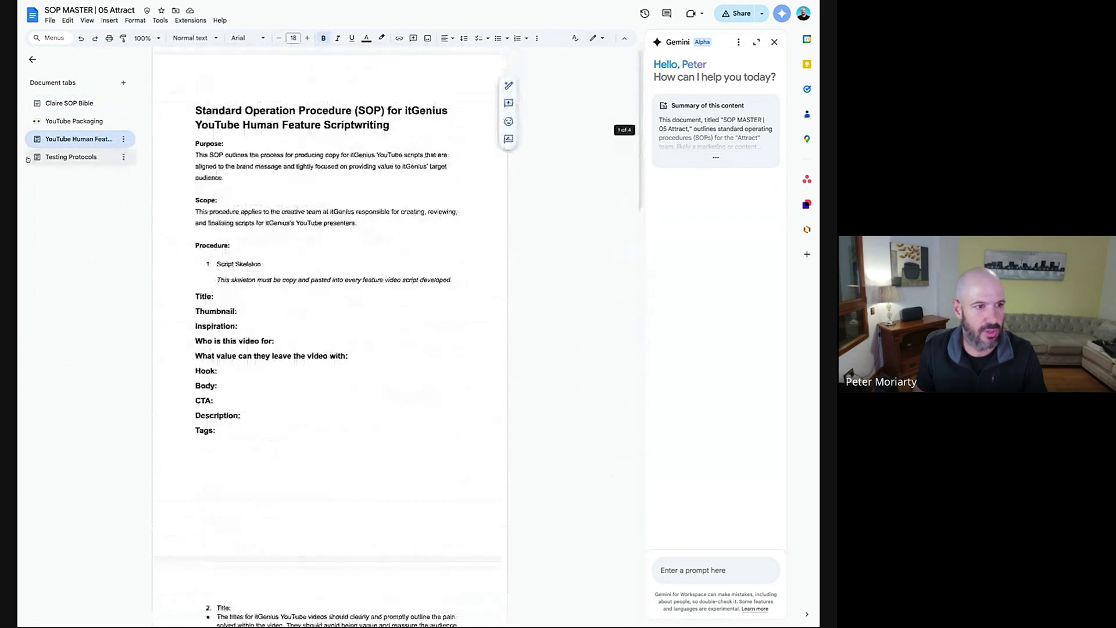
pyautogui.click(57, 159)
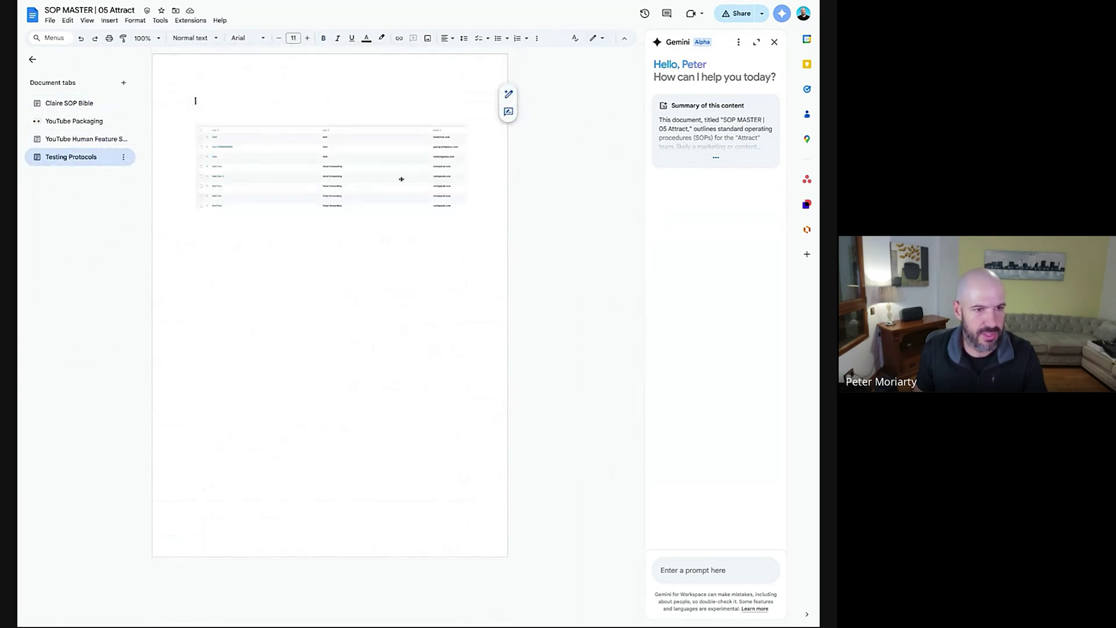
pyautogui.click(71, 121)
pyautogui.click(69, 103)
pyautogui.click(74, 122)
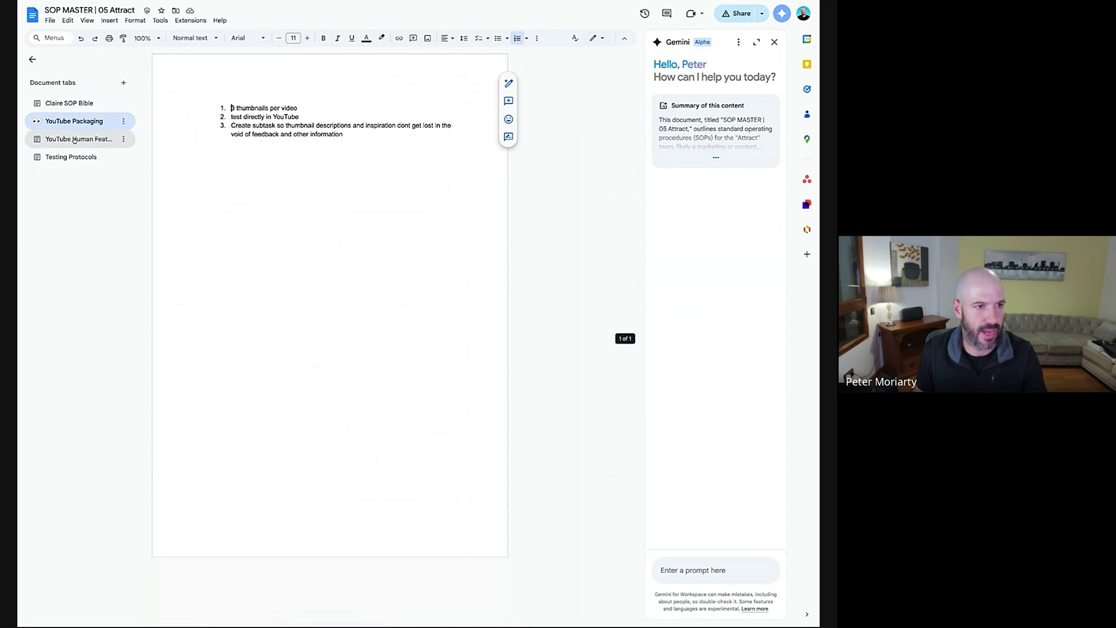
pyautogui.click(71, 139)
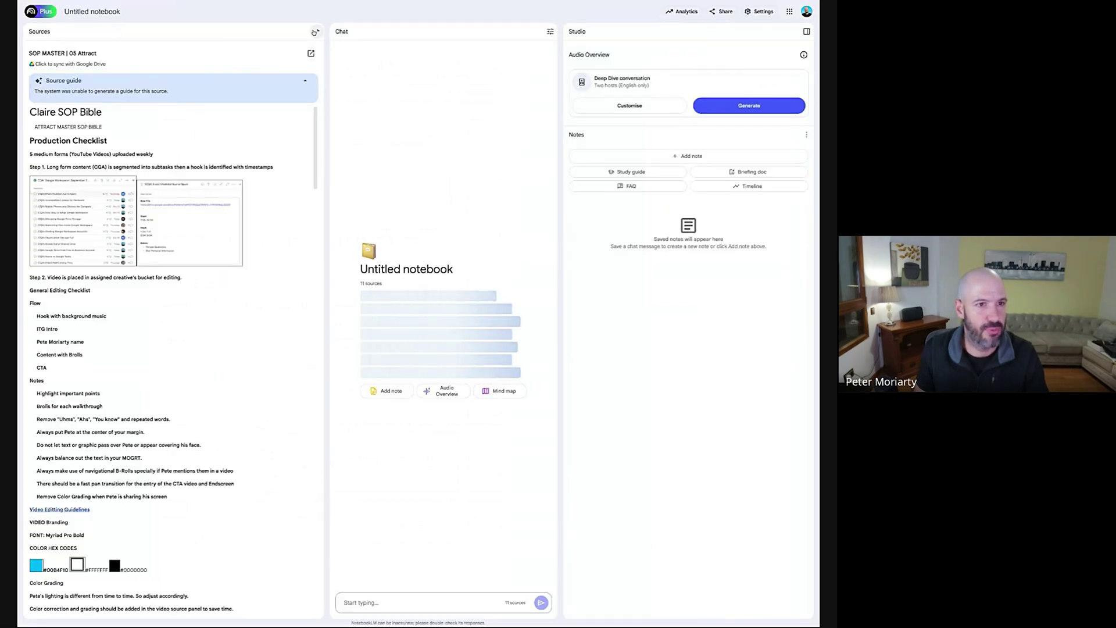
# Close the source view to list the 11 sources and reopen Add sources.
pyautogui.click(316, 31)
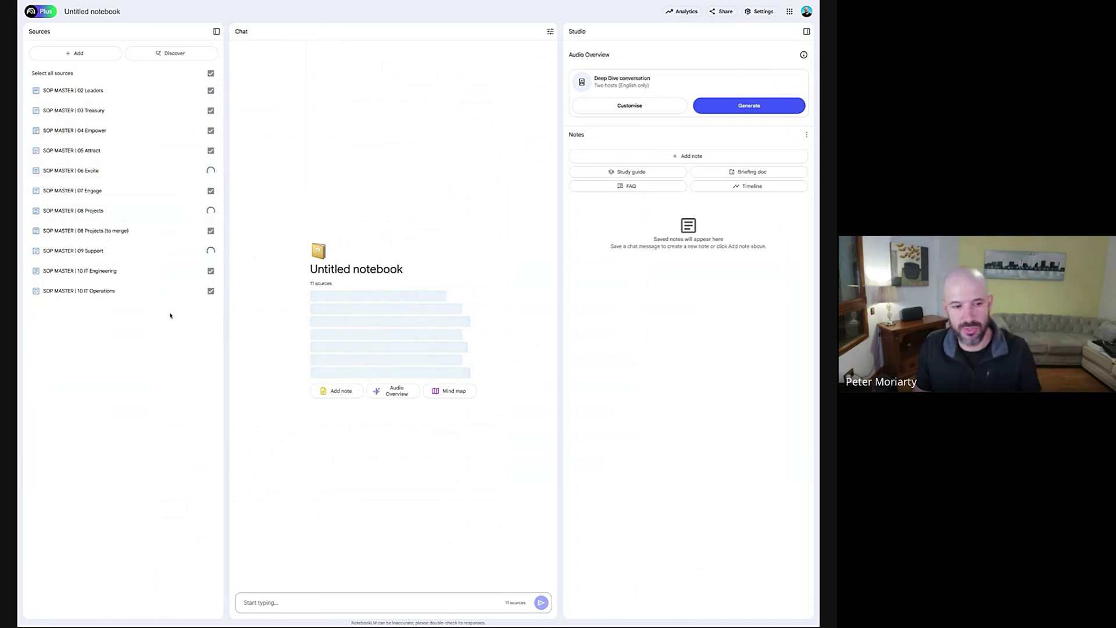
pyautogui.click(86, 58)
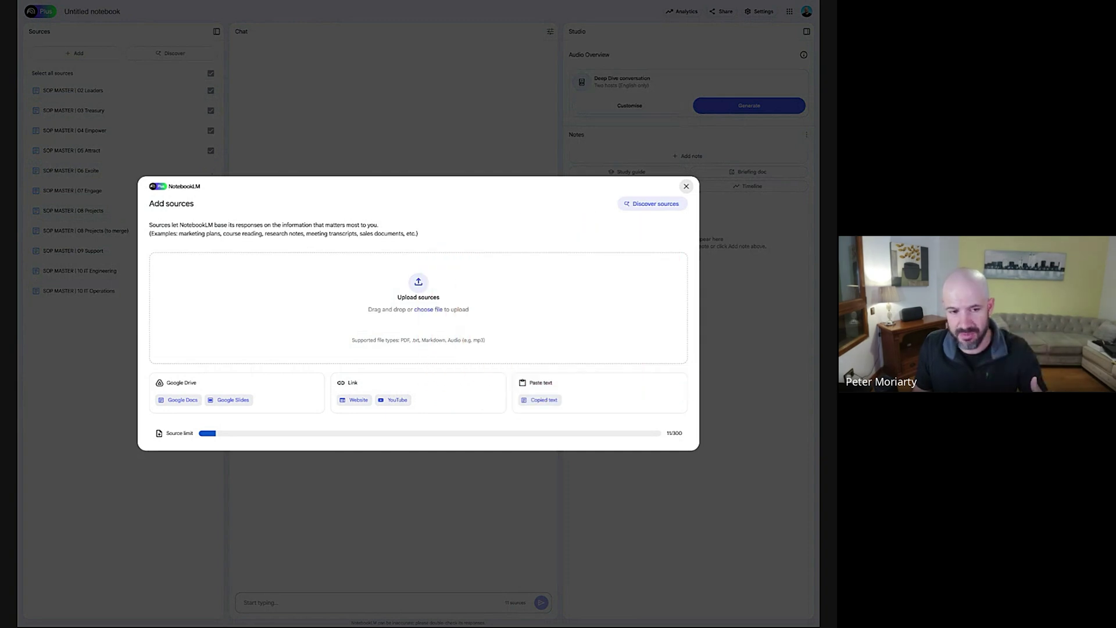
# Add the copied Google Sites URL as a website source, making 12 sources.
pyautogui.click(357, 401)
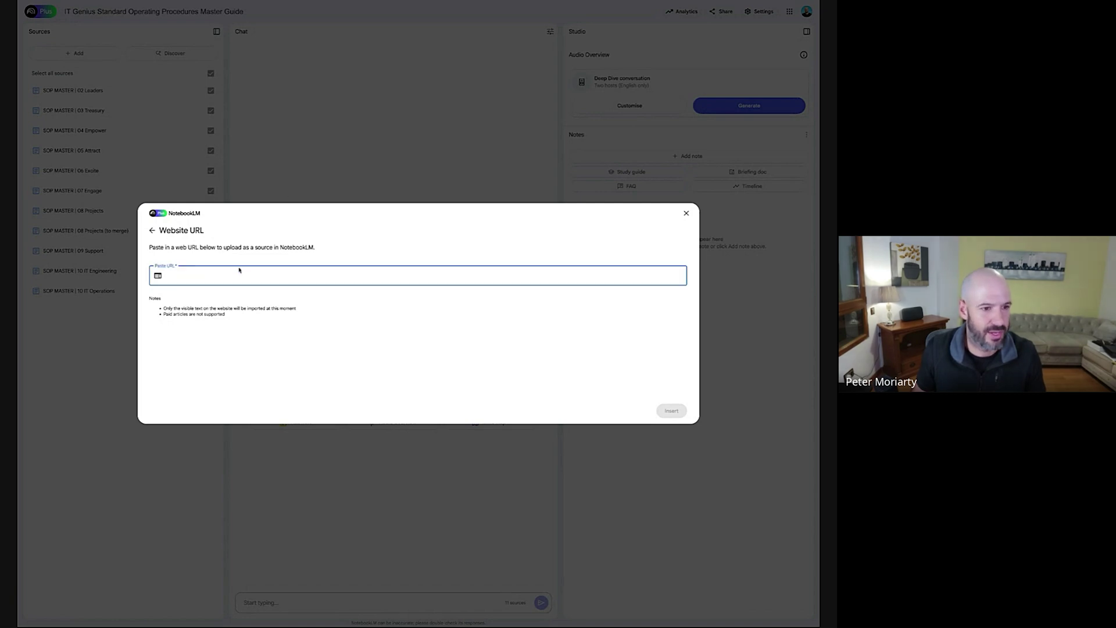
pyautogui.hotkey('ctrl', 'v')
pyautogui.click(672, 410)
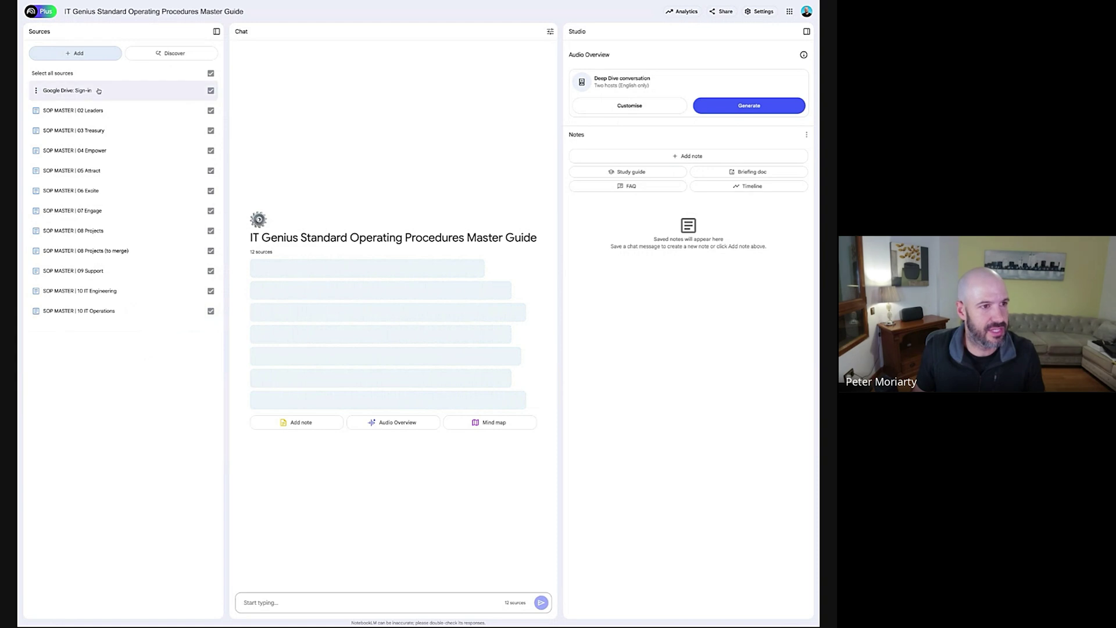
pyautogui.click(77, 53)
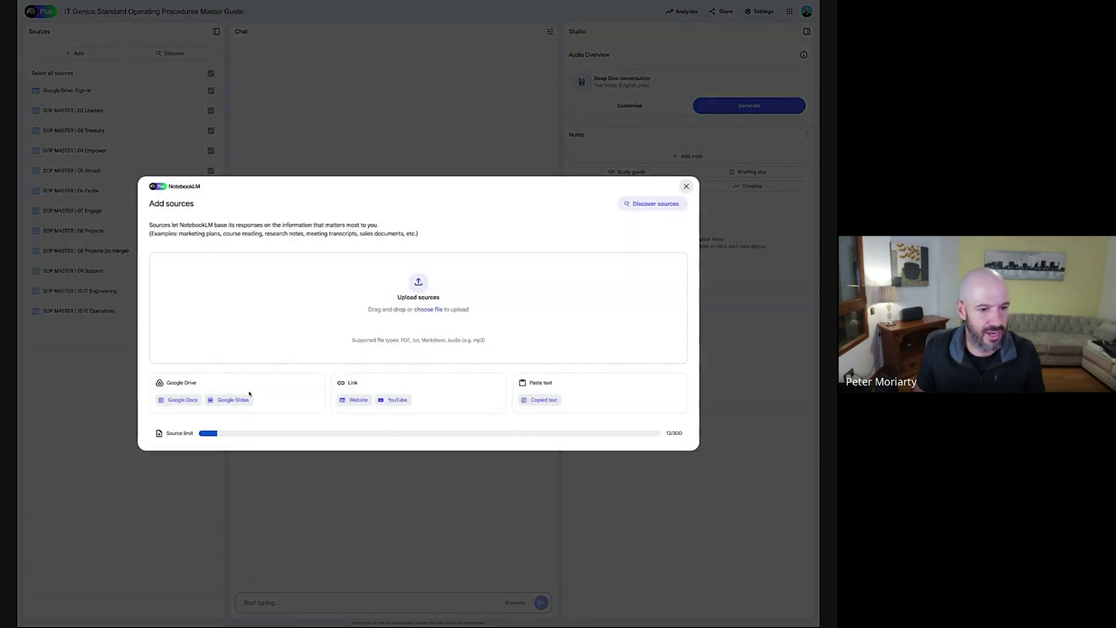
pyautogui.click(184, 400)
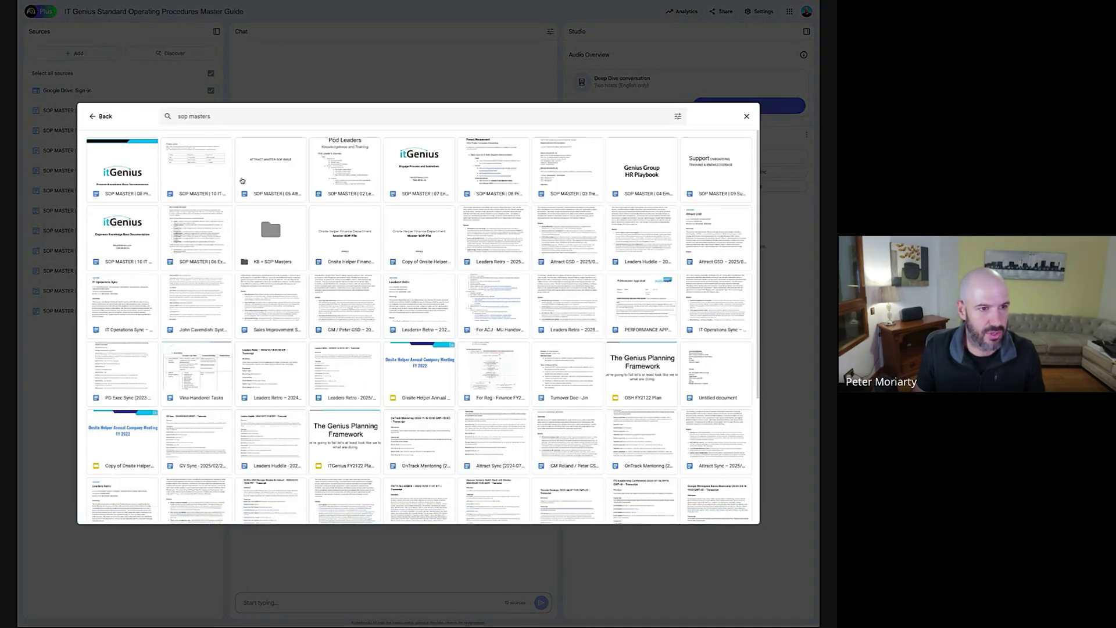
pyautogui.scroll(-1, 408, 215)
pyautogui.scroll(1, 407, 216)
pyautogui.tripleClick(259, 114)
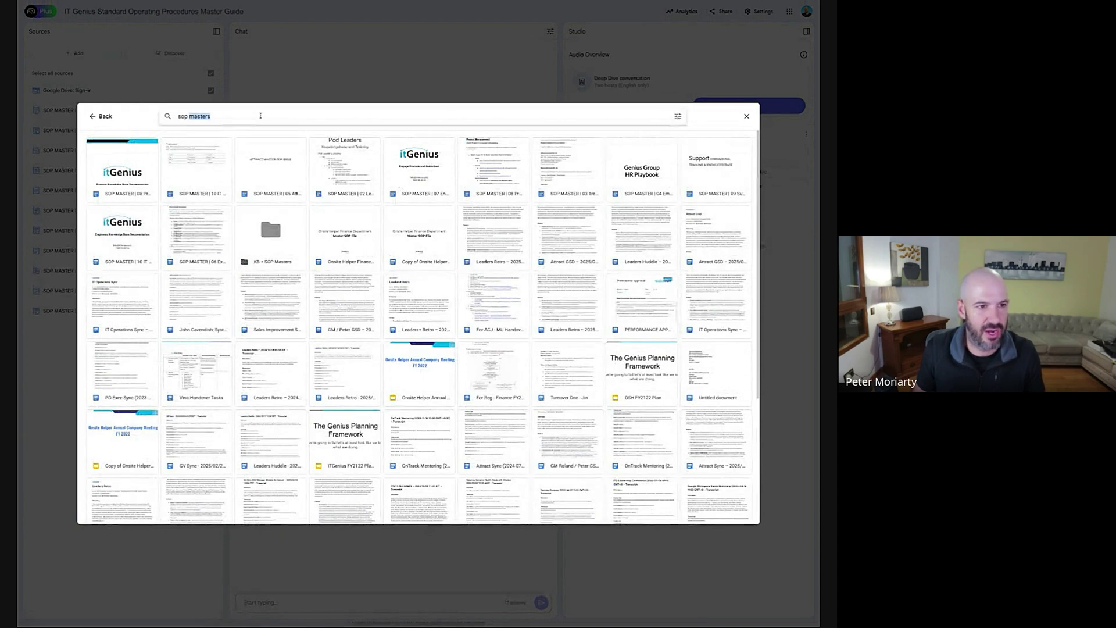
pyautogui.write('geniusnet')
pyautogui.press('Return')
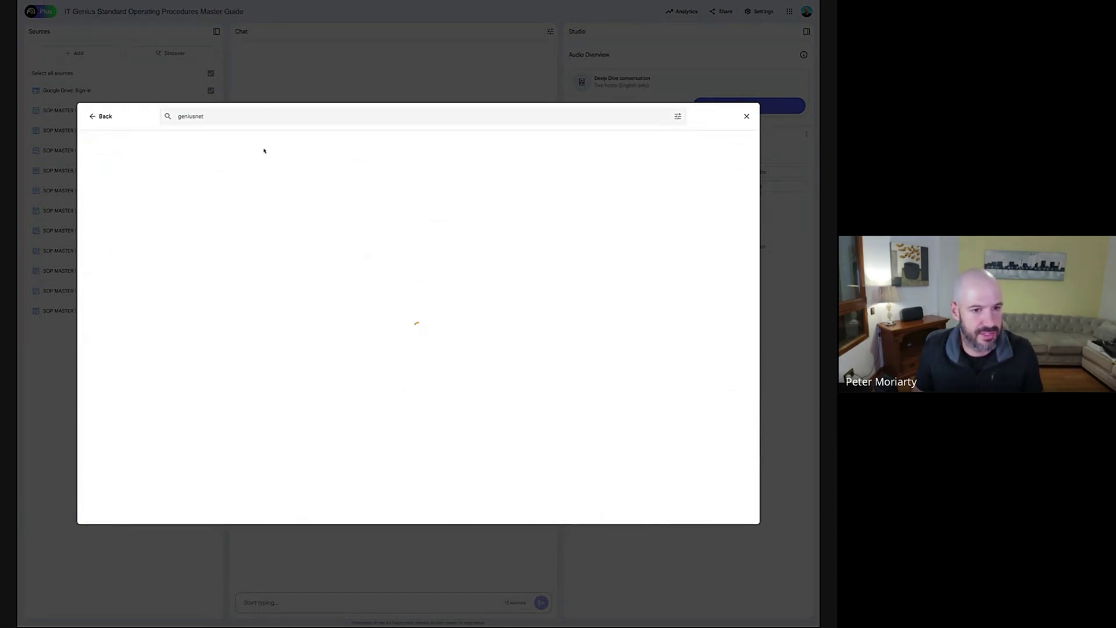
pyautogui.scroll(-5, 194, 192)
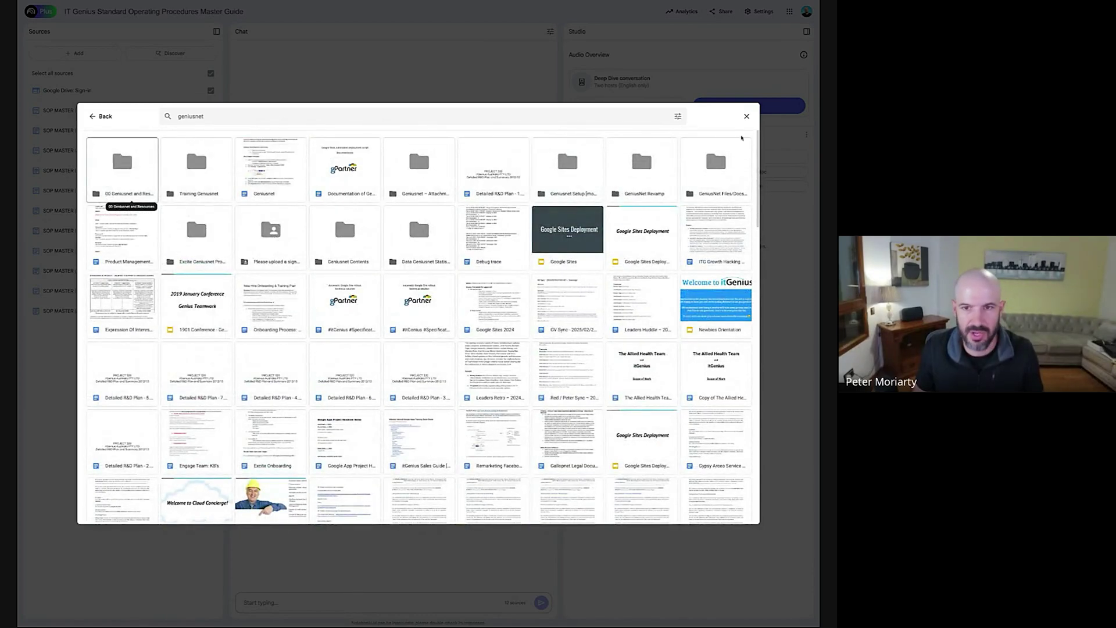
pyautogui.click(747, 117)
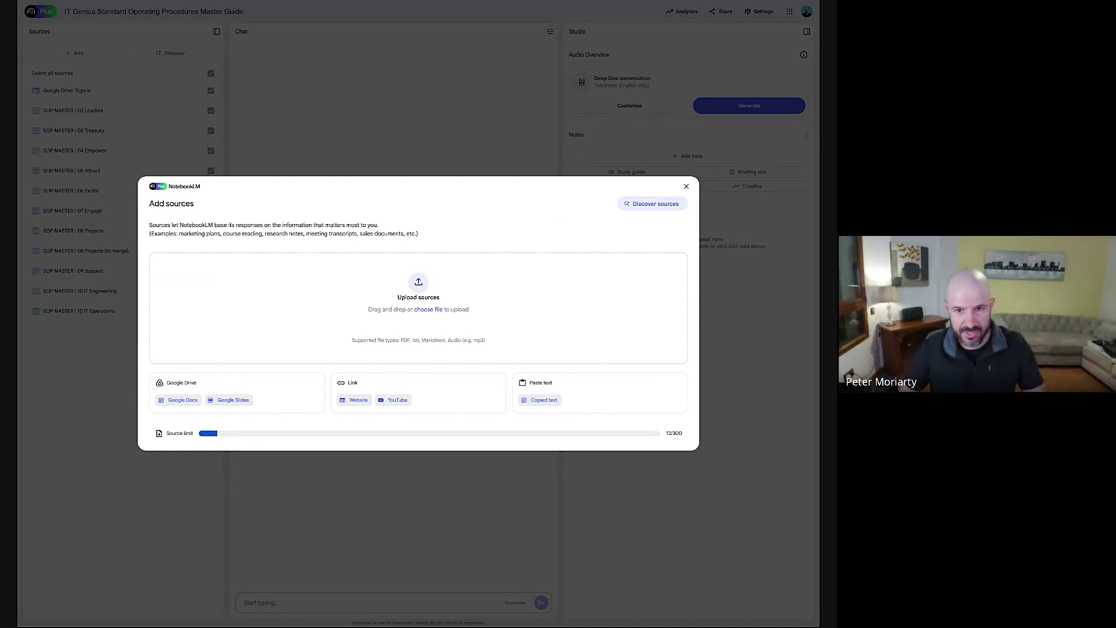
# Search Discover for team-written SOP sources, then close the suggestions without importing any.
pyautogui.press('Escape')
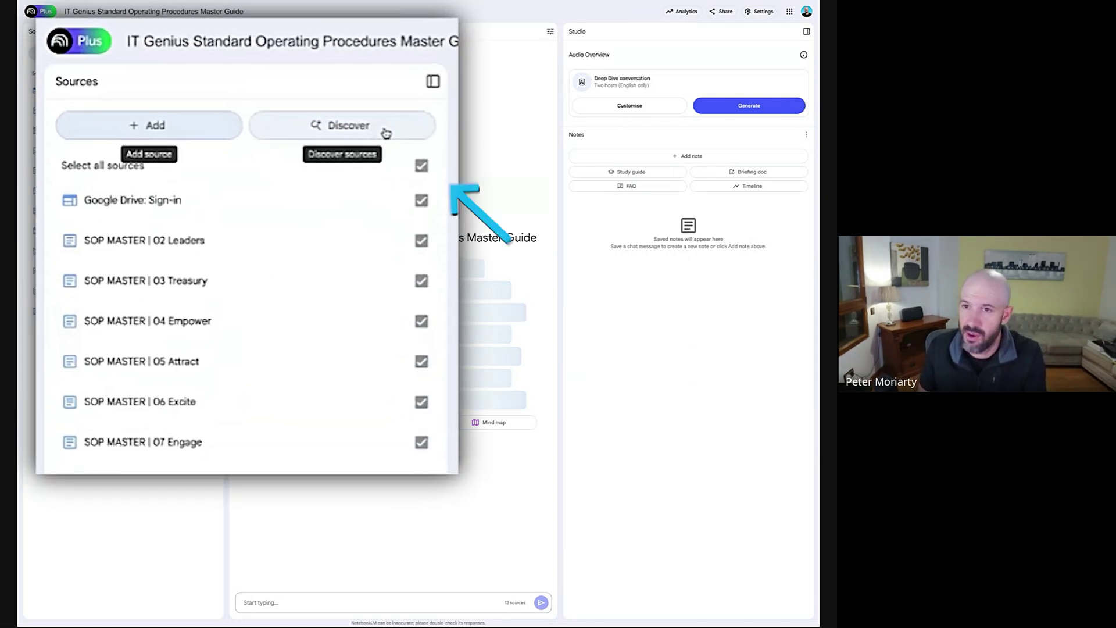
pyautogui.click(386, 134)
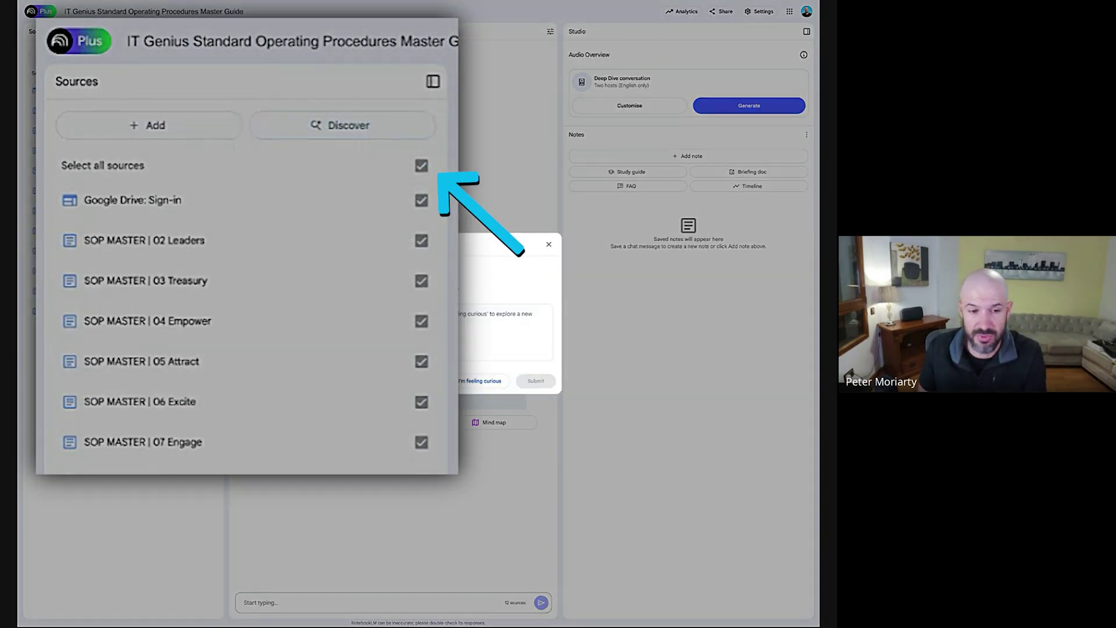
pyautogui.click(417, 327)
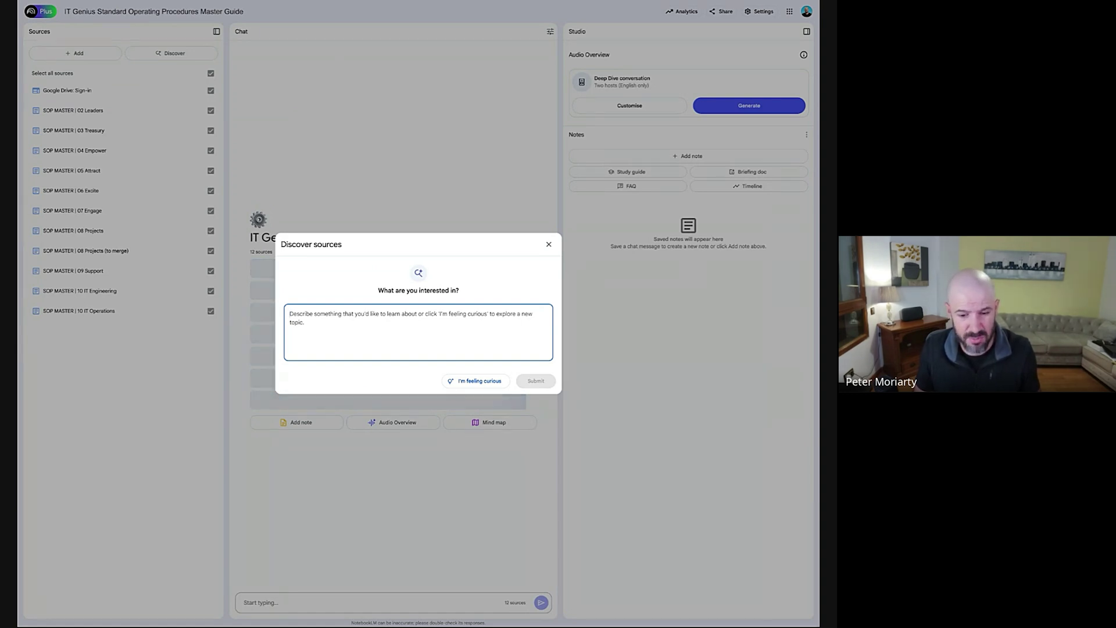
pyautogui.hotkey('ctrl', 'v')
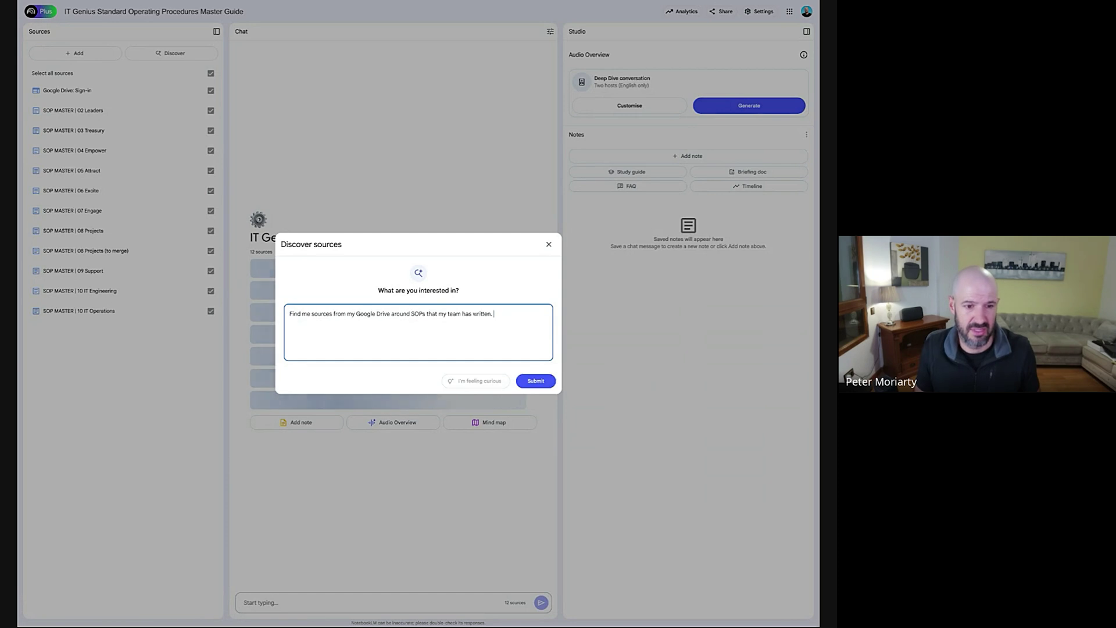
pyautogui.click(536, 380)
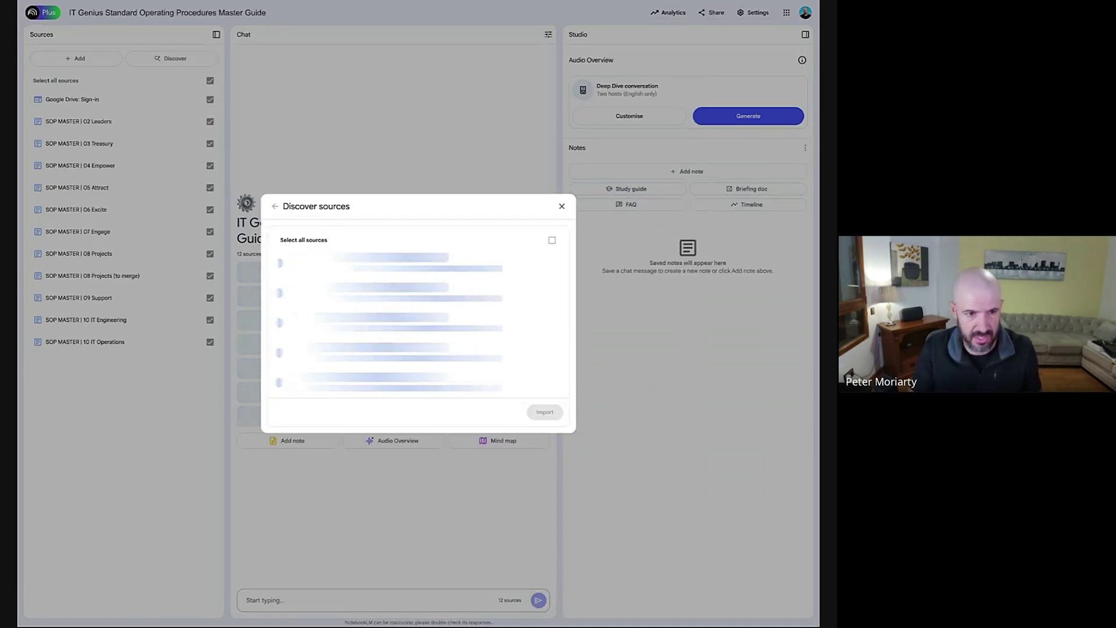
pyautogui.scroll(-2, 514, 284)
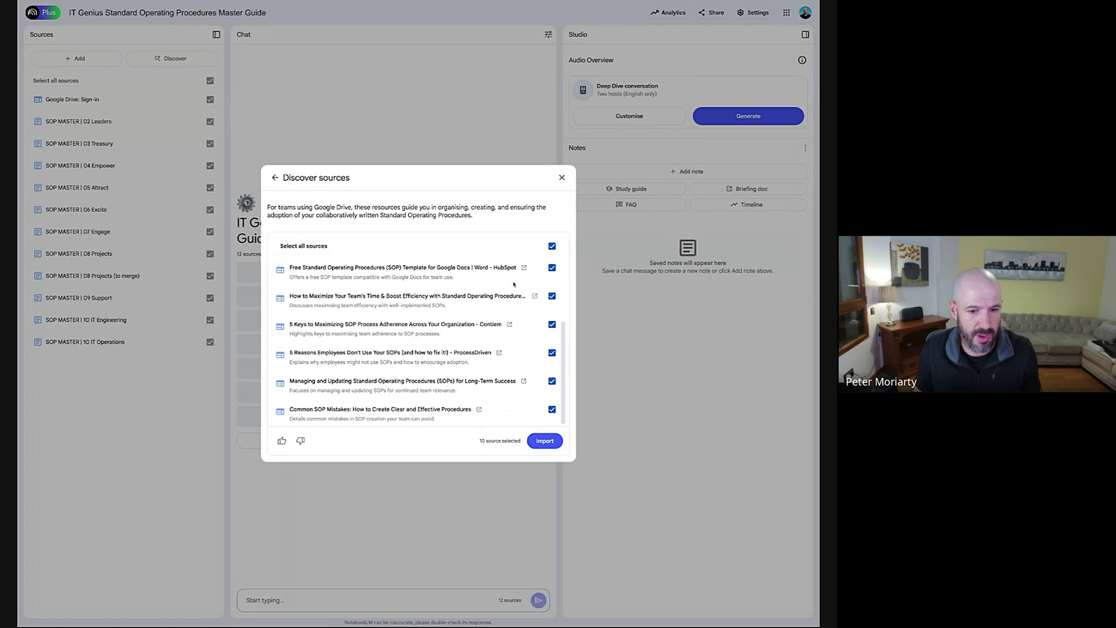
pyautogui.scroll(2, 514, 284)
pyautogui.scroll(1, 534, 235)
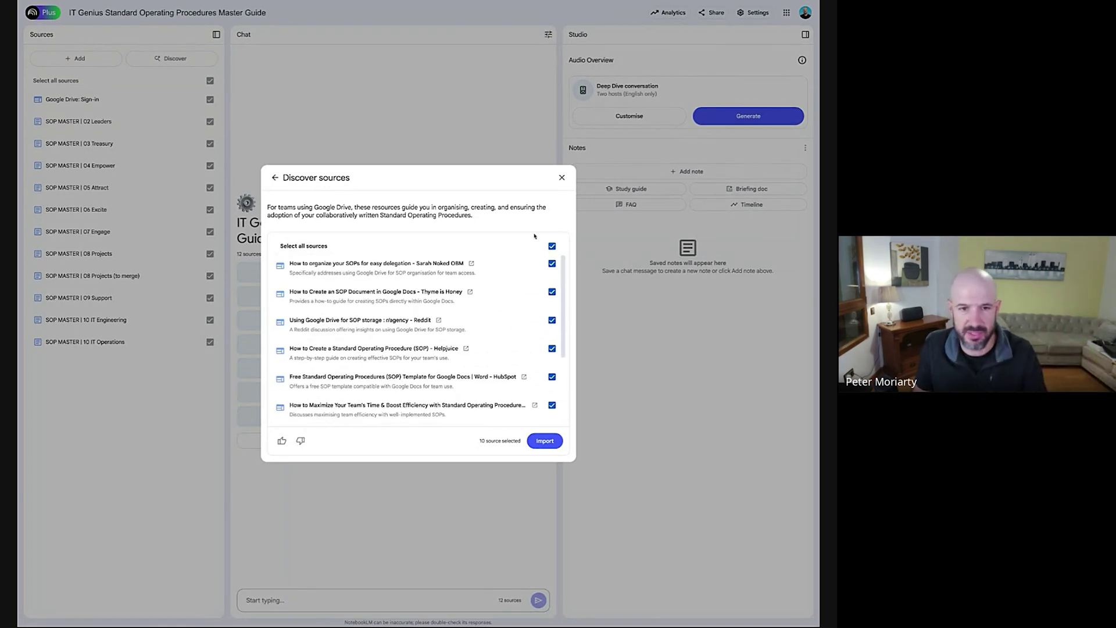
pyautogui.click(562, 178)
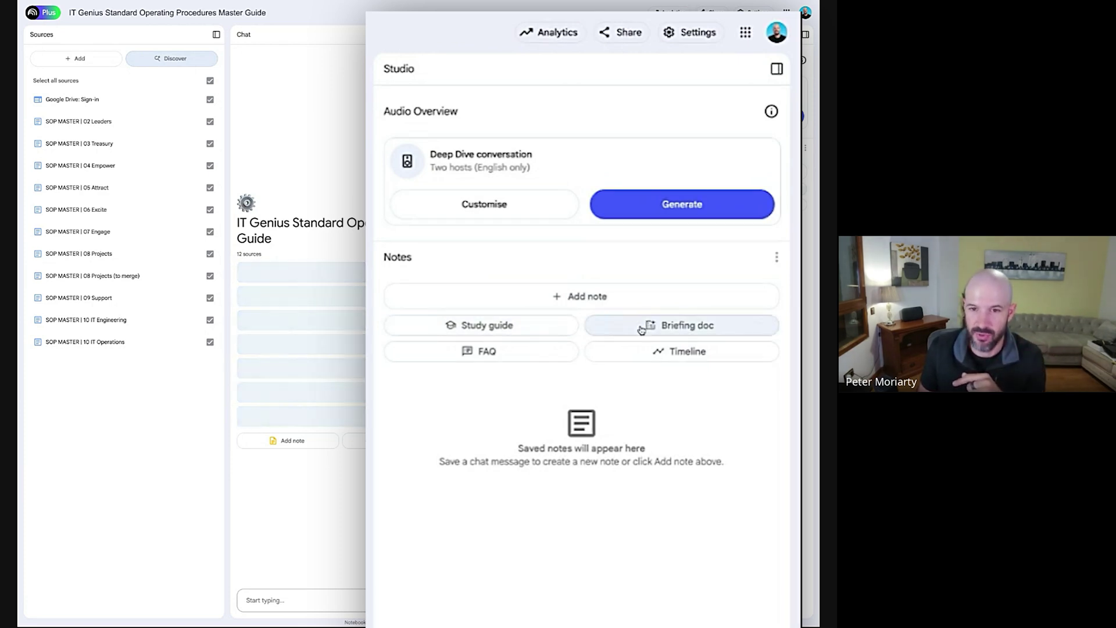
# Generate a Briefing doc note from the notebook's 12 sources.
pyautogui.click(691, 330)
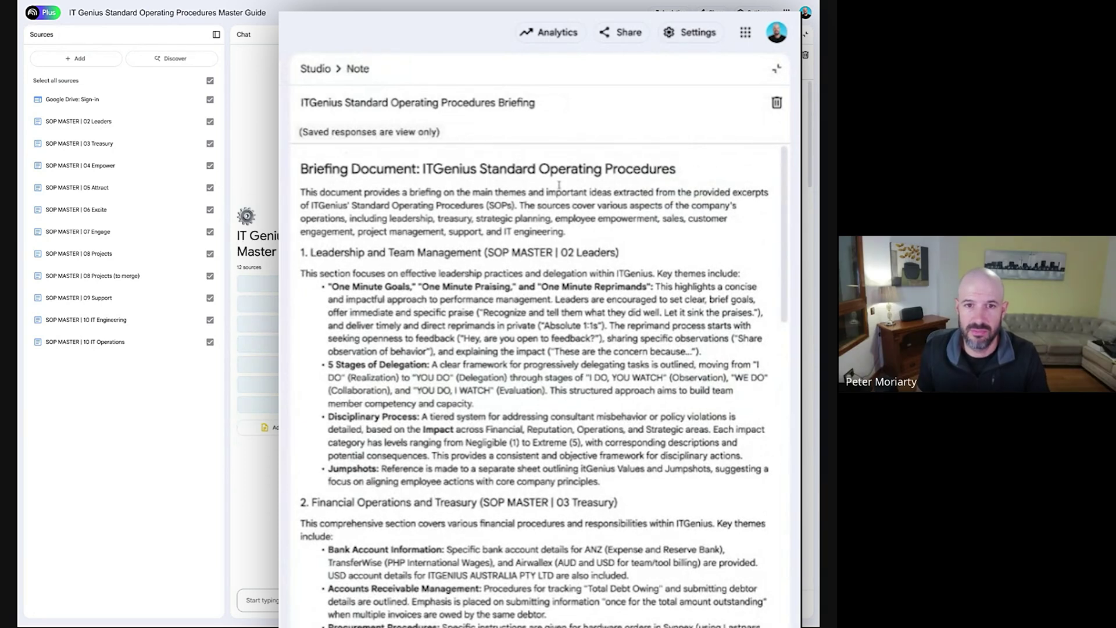
pyautogui.scroll(-4, 624, 212)
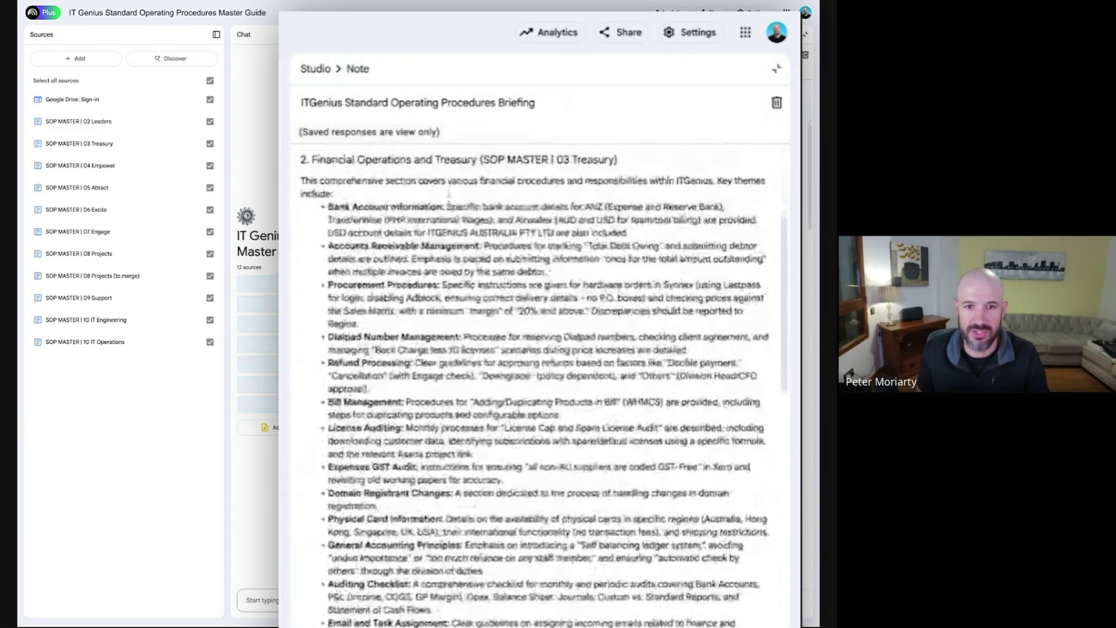
pyautogui.scroll(-12, 541, 384)
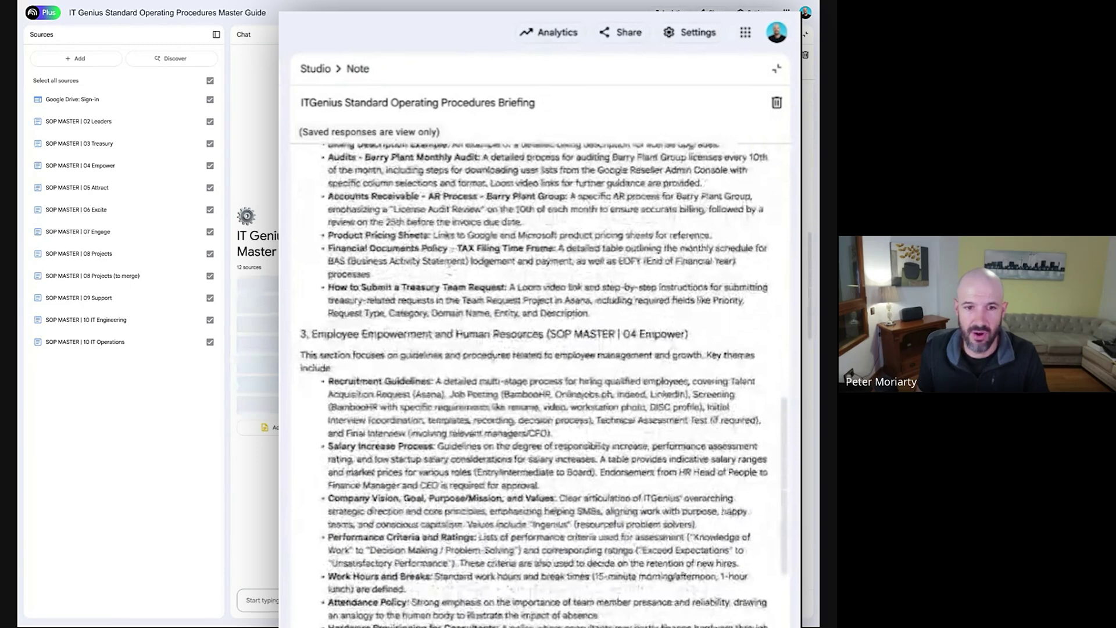
pyautogui.scroll(-14, 397, 340)
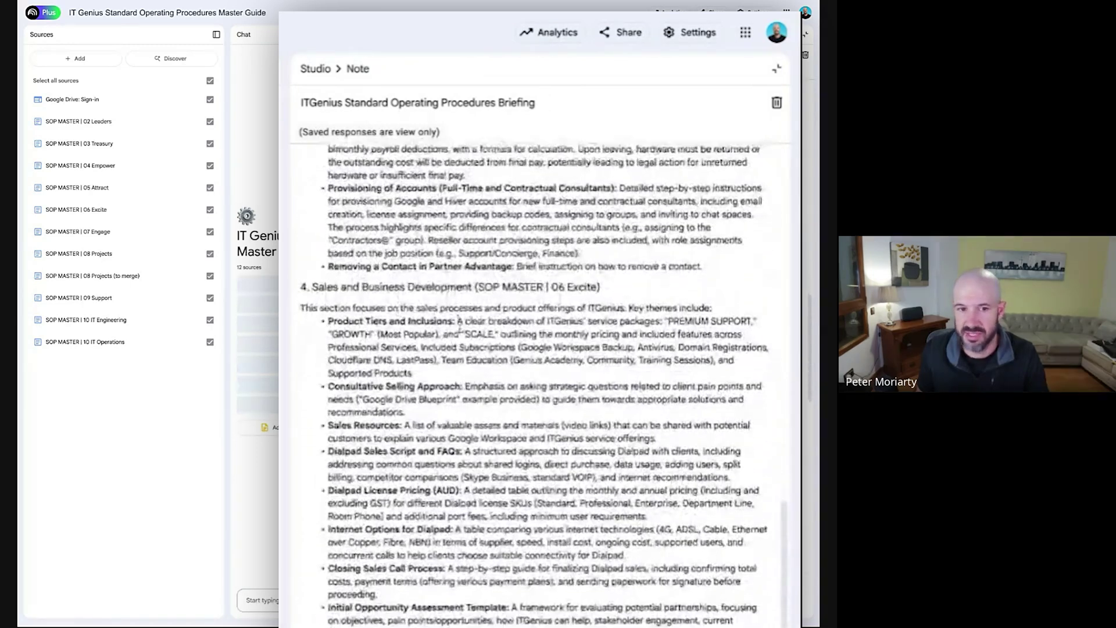
pyautogui.scroll(-15, 534, 384)
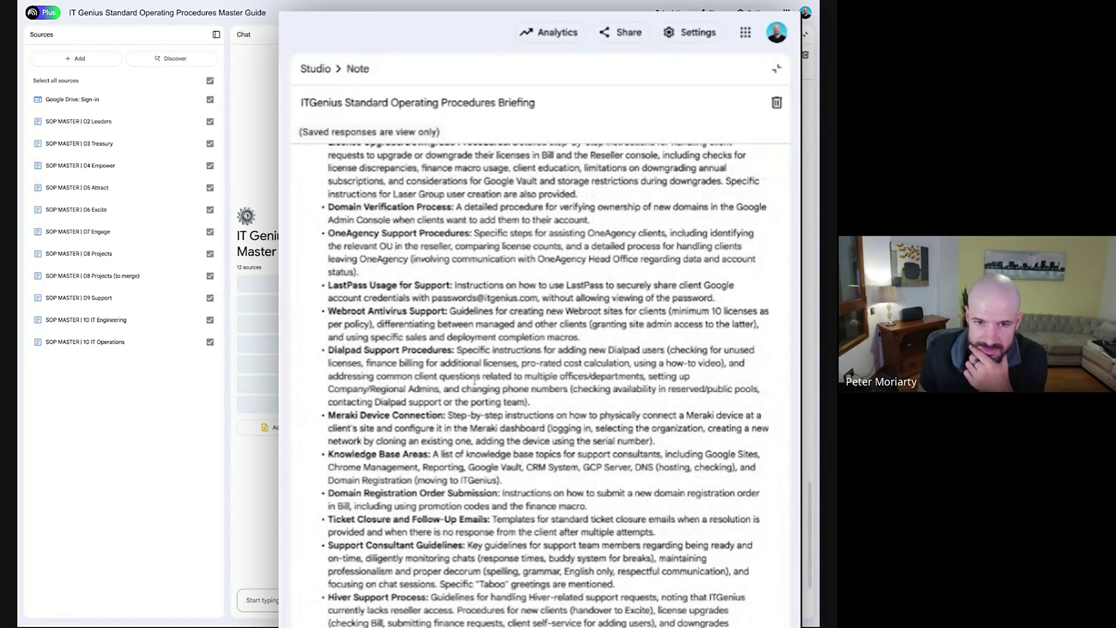
pyautogui.scroll(2, 473, 378)
pyautogui.scroll(-2, 474, 378)
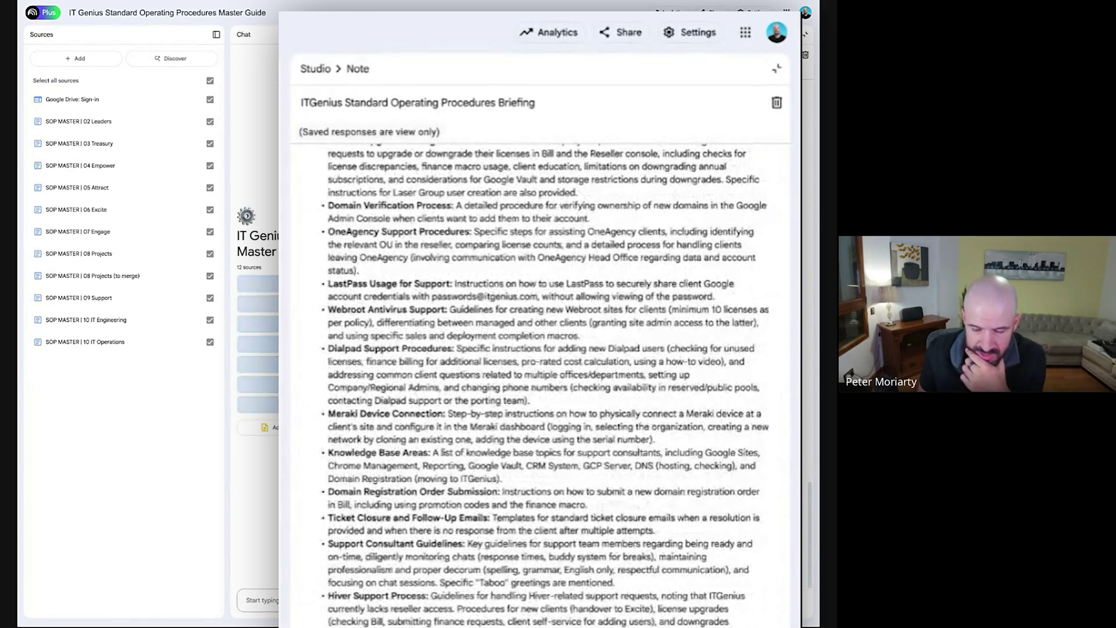
pyautogui.scroll(20, 533, 383)
pyautogui.scroll(-20, 485, 374)
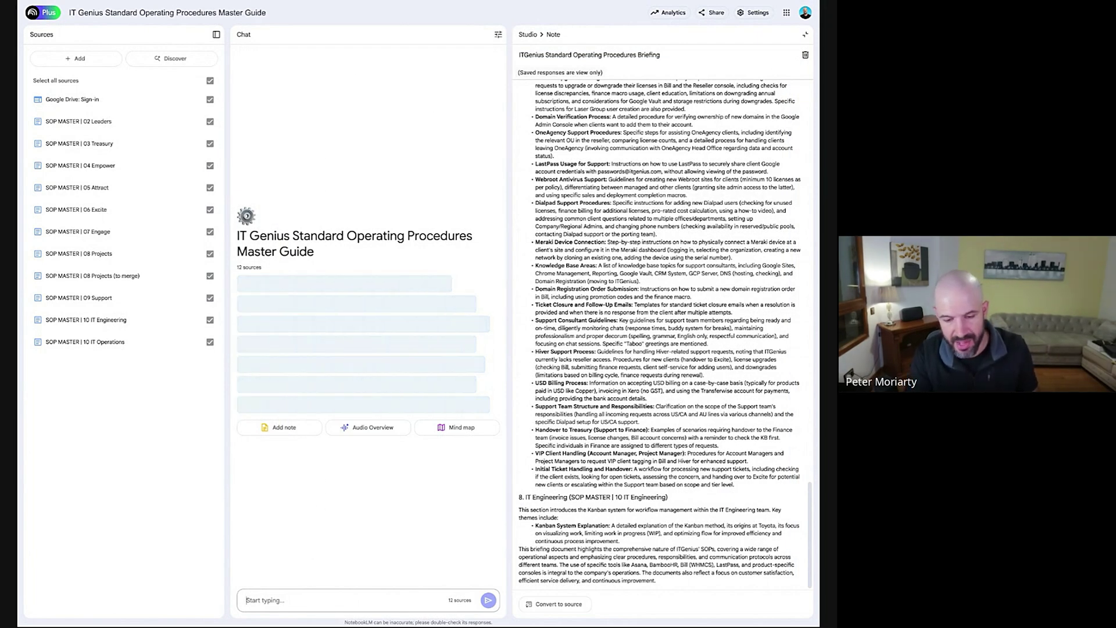
# Ask the chat about the top finance processes, then reload the notebook after it fails.
pyautogui.write('Tell me what are the top three finance processes that a new starter should learn.')
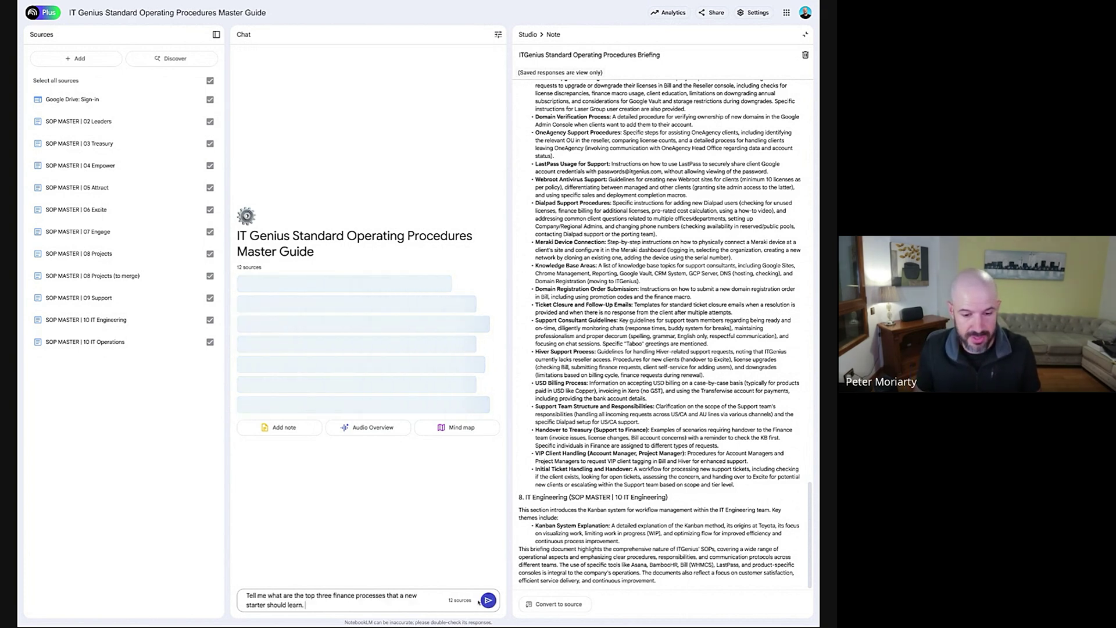
pyautogui.press('Return')
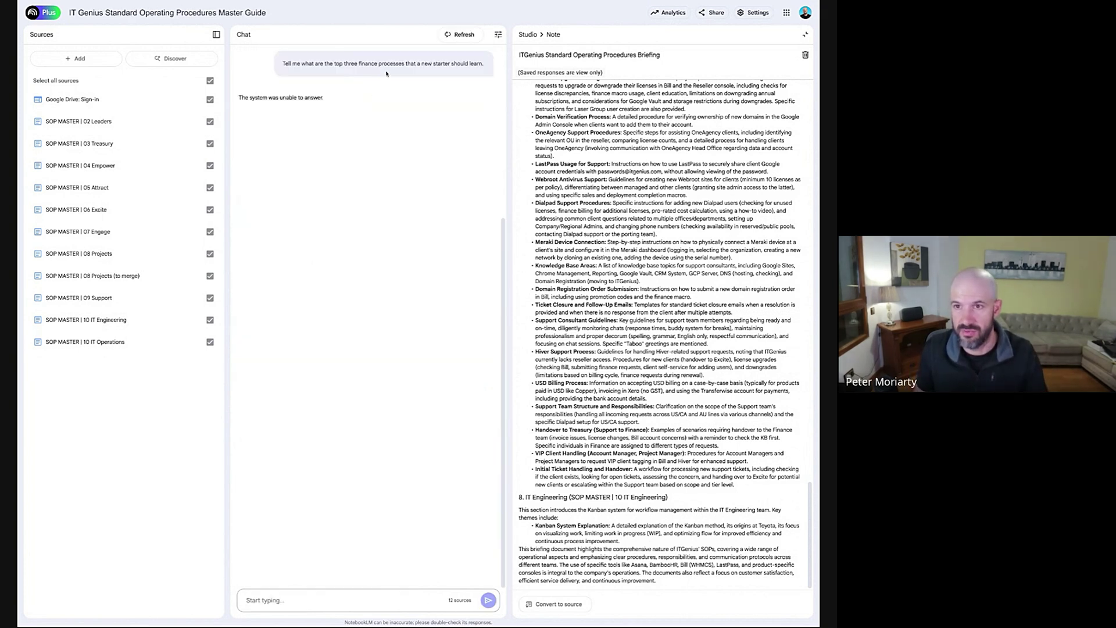
pyautogui.scroll(2, 354, 105)
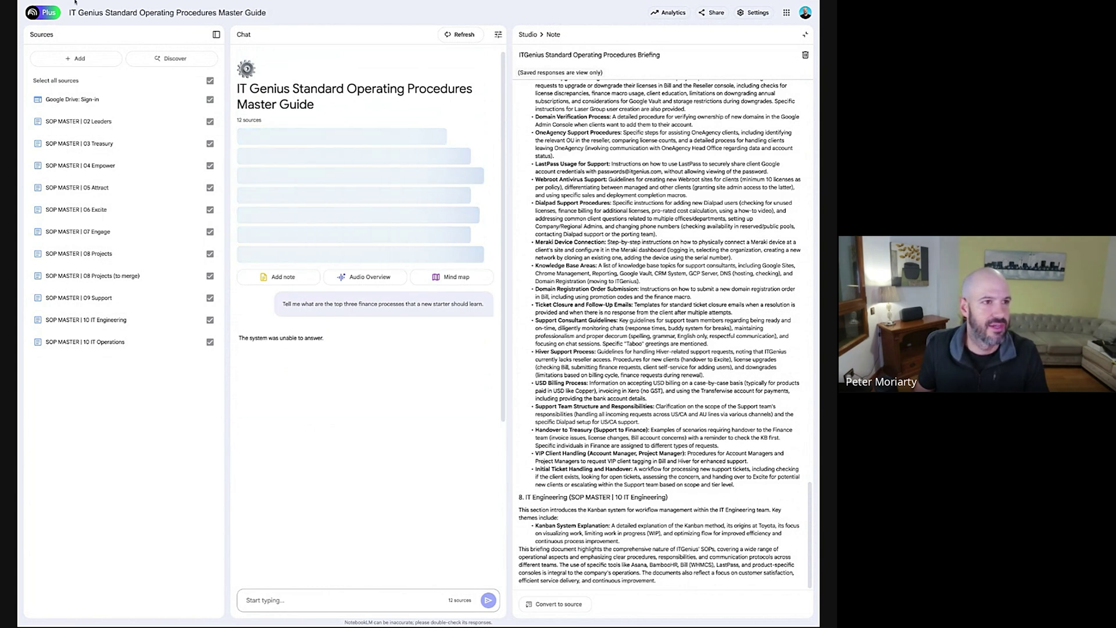
pyautogui.press('F5')
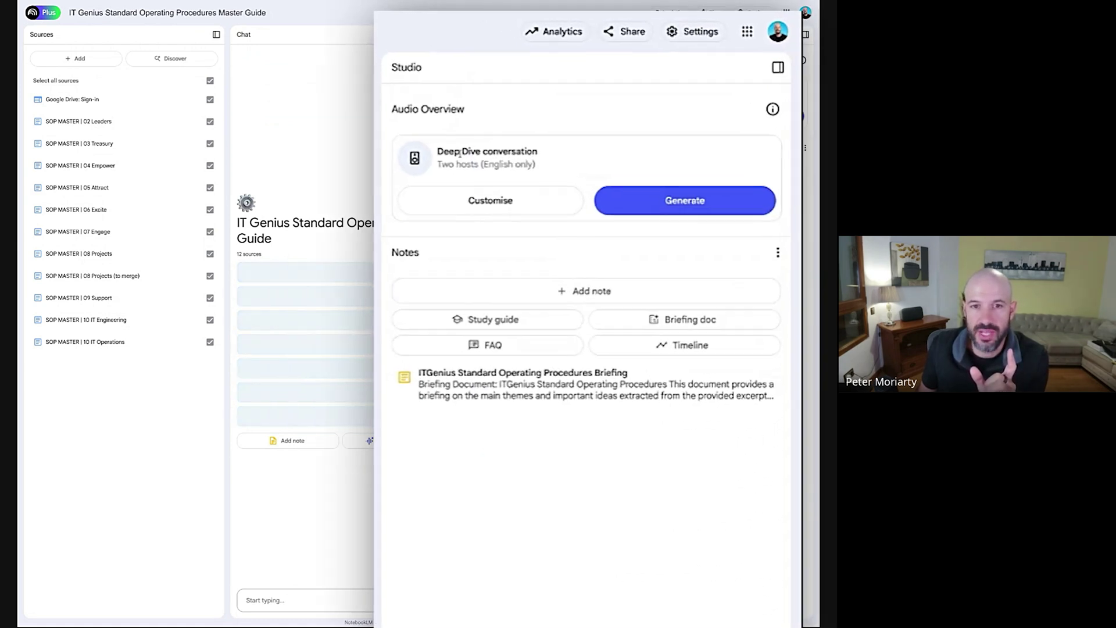
# Generate the Deep Dive audio overview conversation from the 12 sources.
pyautogui.moveTo(597, 86); pyautogui.dragTo(669, 97)
pyautogui.click(647, 205)
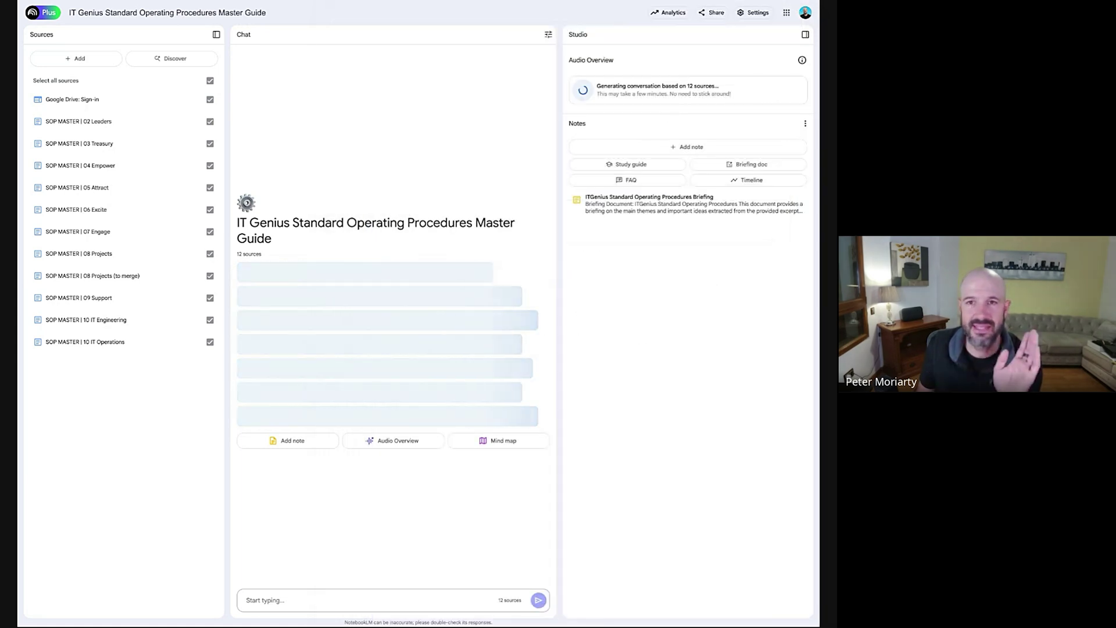
# Browse the G Suite & Australian Privacy Compliance and CEOi Leadership Resources notebooks from home.
pyautogui.click(58, 16)
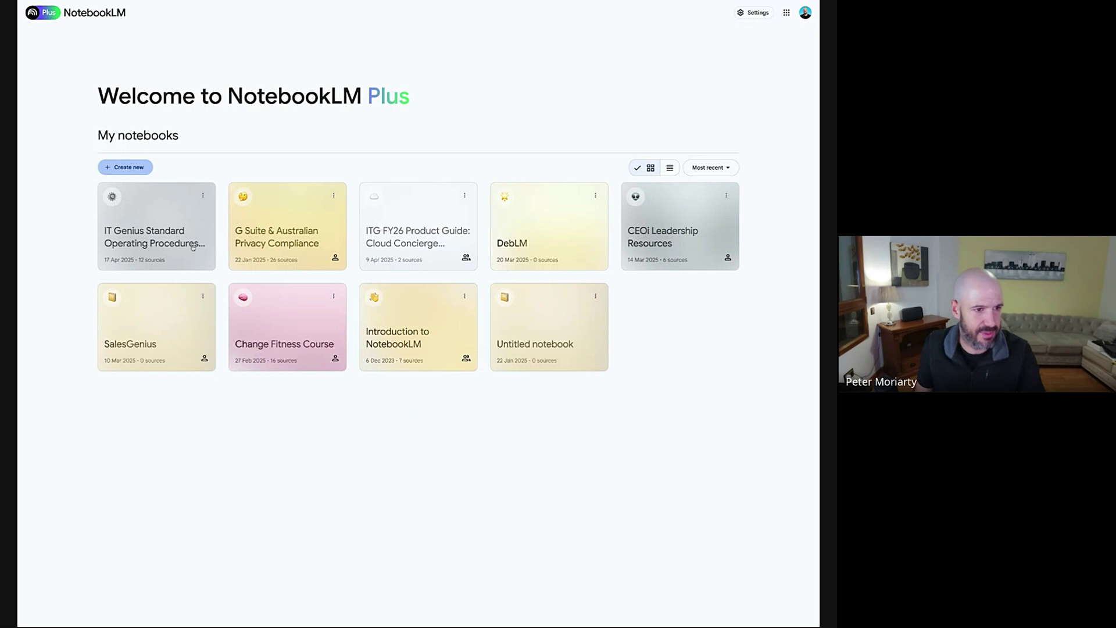
pyautogui.click(279, 243)
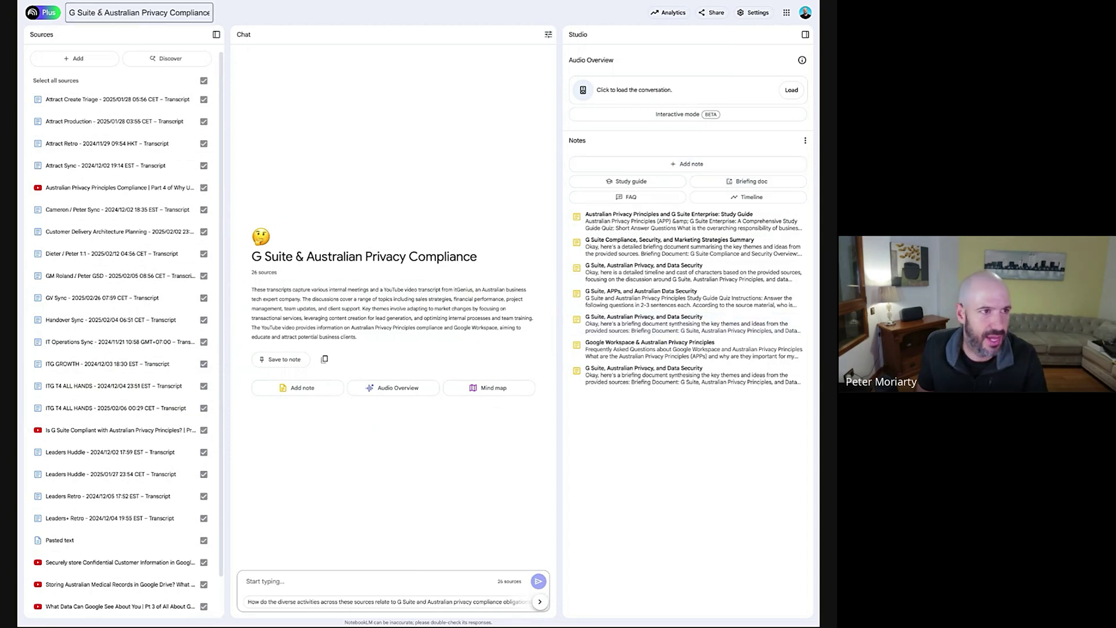
pyautogui.click(26, 3)
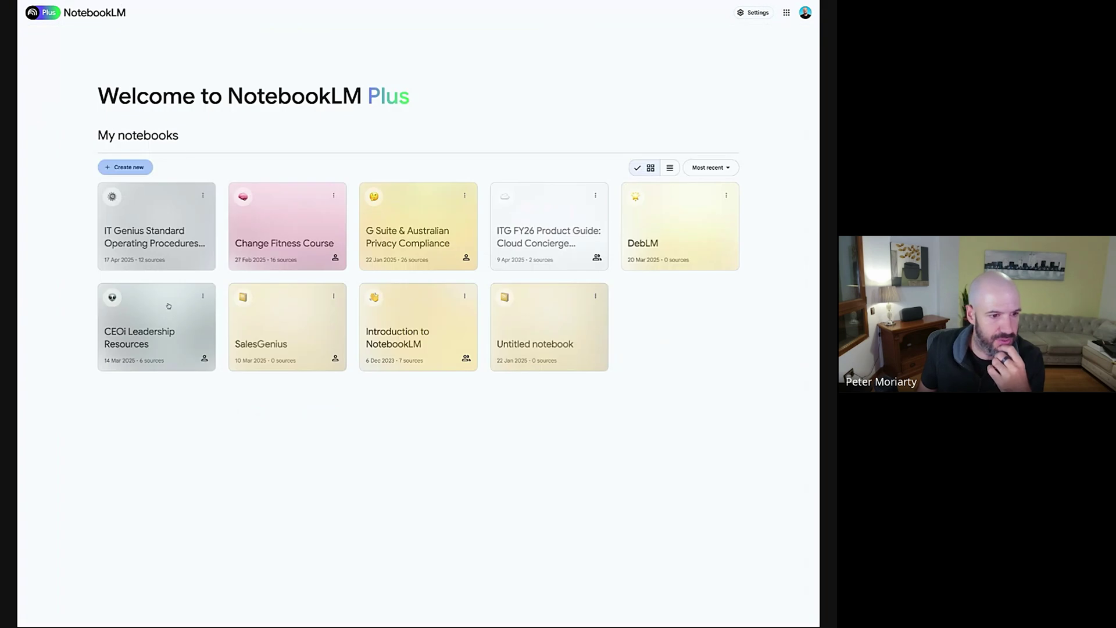
pyautogui.click(169, 306)
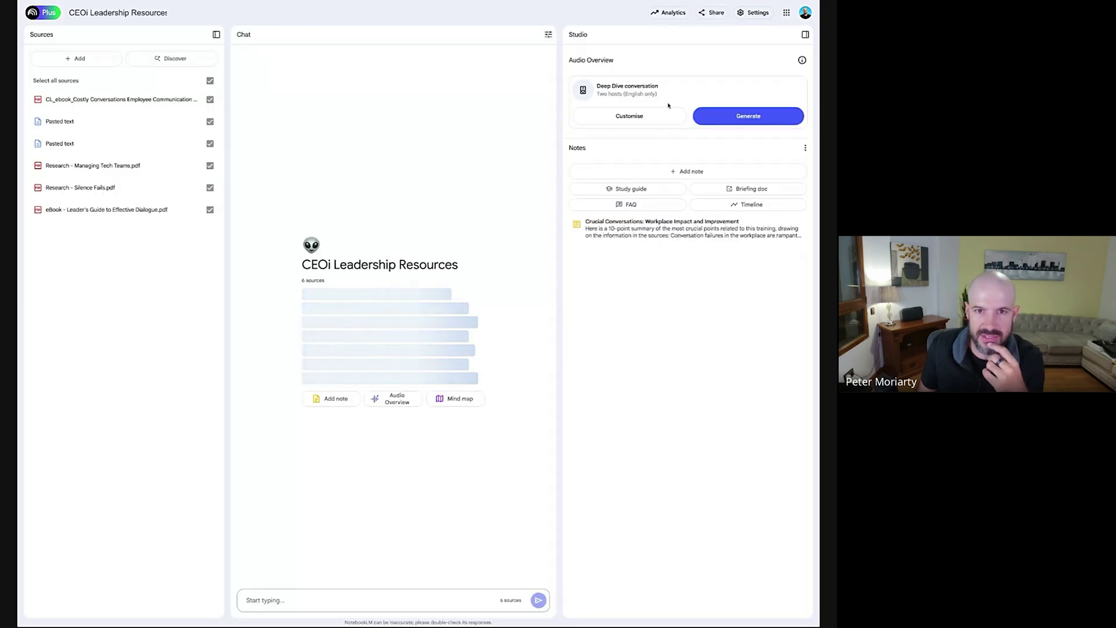
pyautogui.click(50, 8)
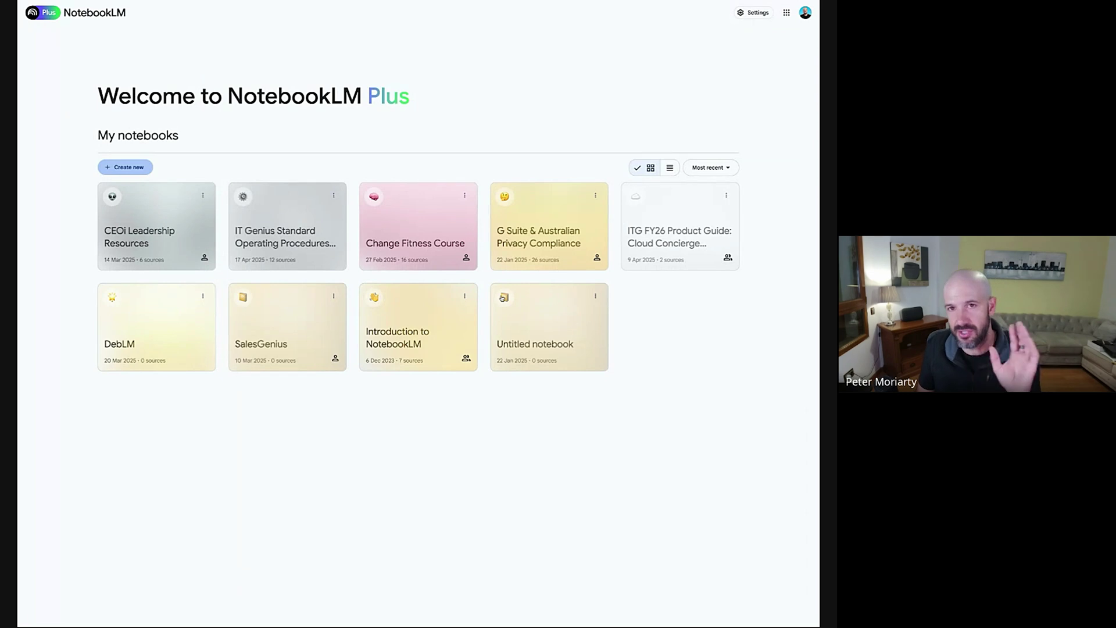
# Read the saved SOP briefing note in the IT Genius notebook, then open the CEOi notebook.
pyautogui.click(287, 232)
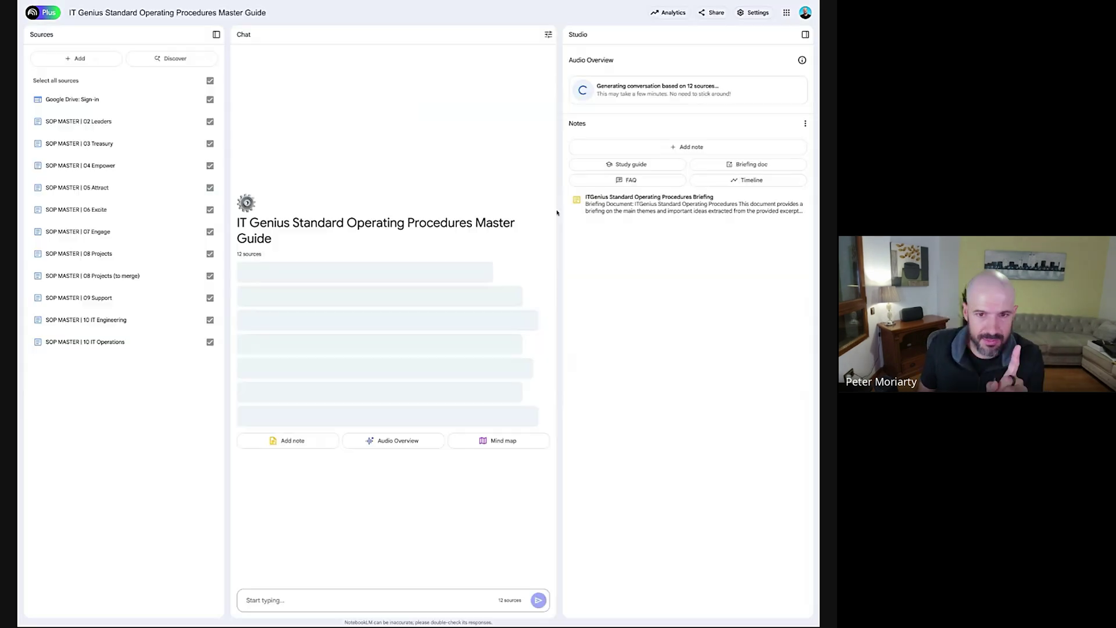
pyautogui.click(669, 199)
pyautogui.scroll(-10, 659, 332)
pyautogui.scroll(-4, 659, 332)
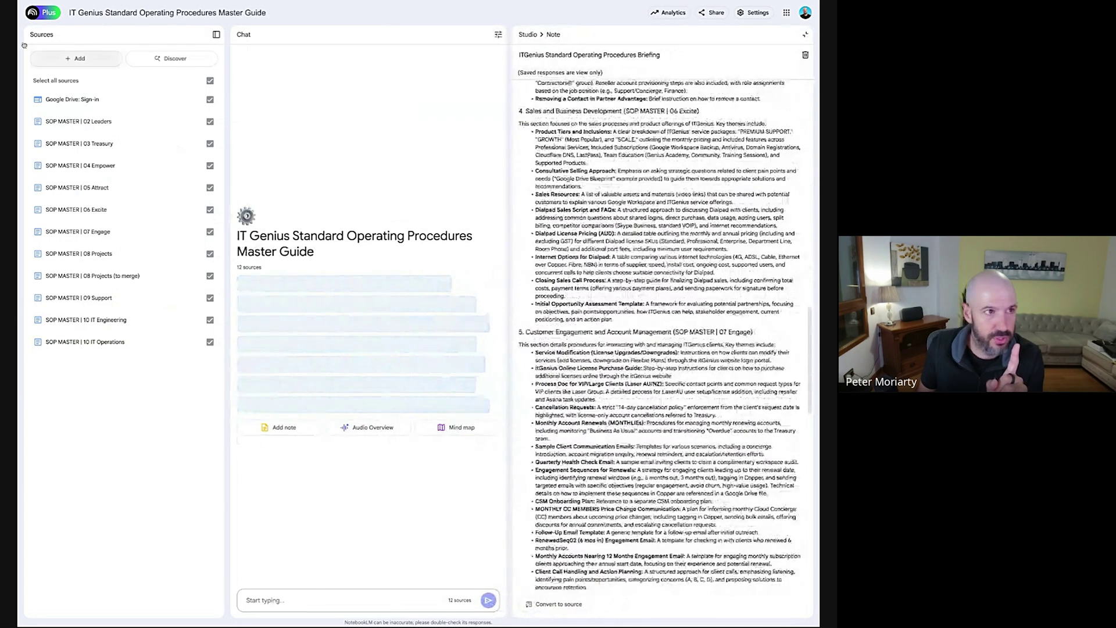
pyautogui.click(50, 8)
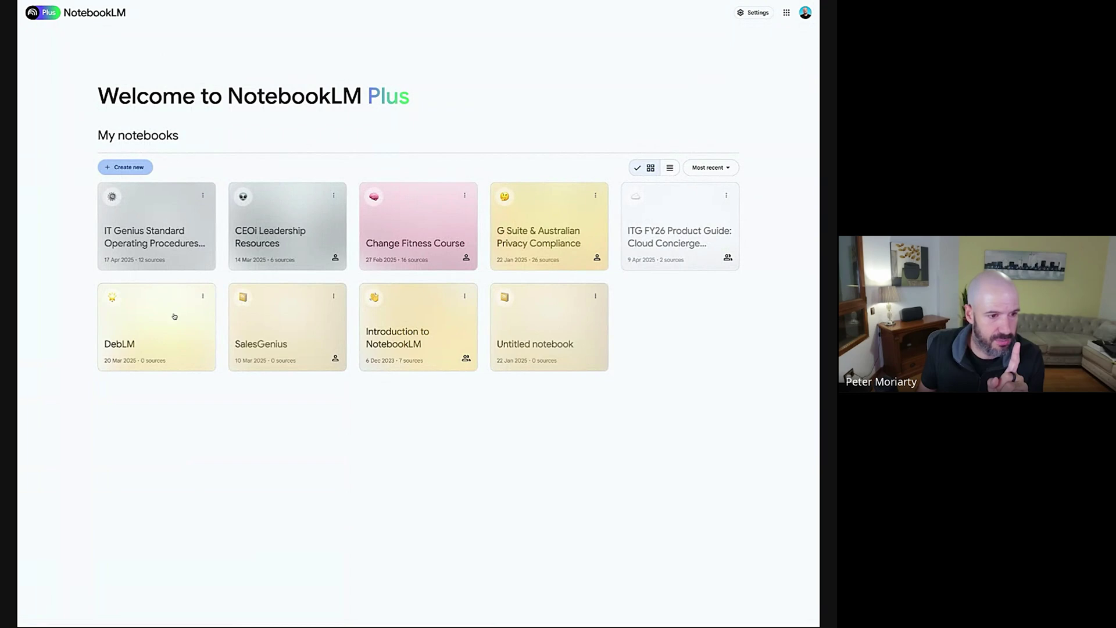
pyautogui.click(298, 243)
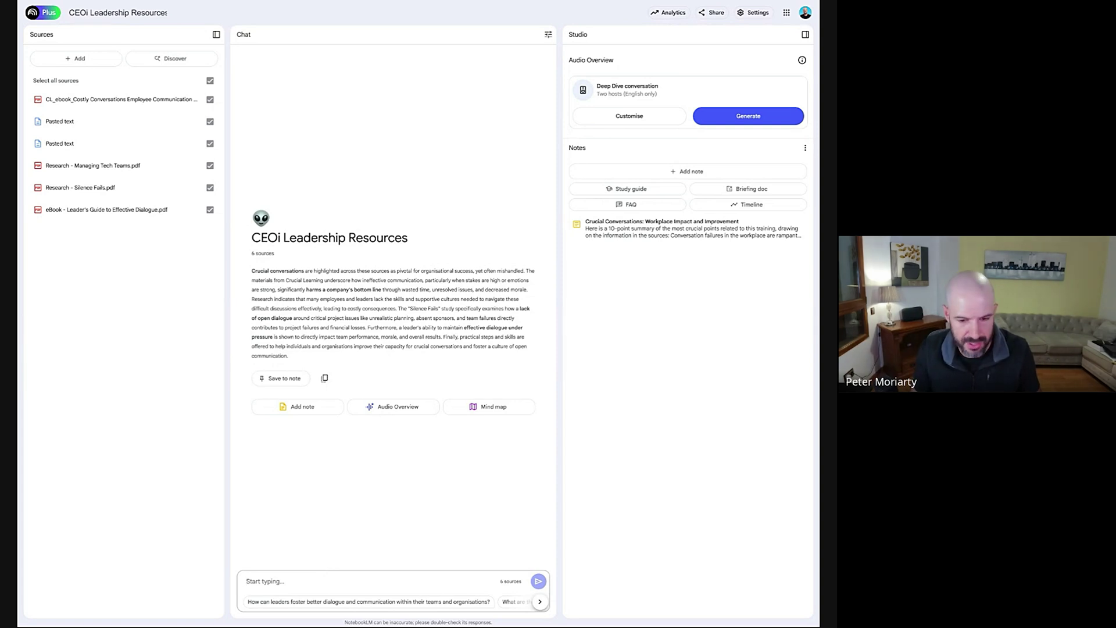
# Submit the request to summarise all six uploaded CEOi documents and scroll through the answer.
pyautogui.click(538, 581)
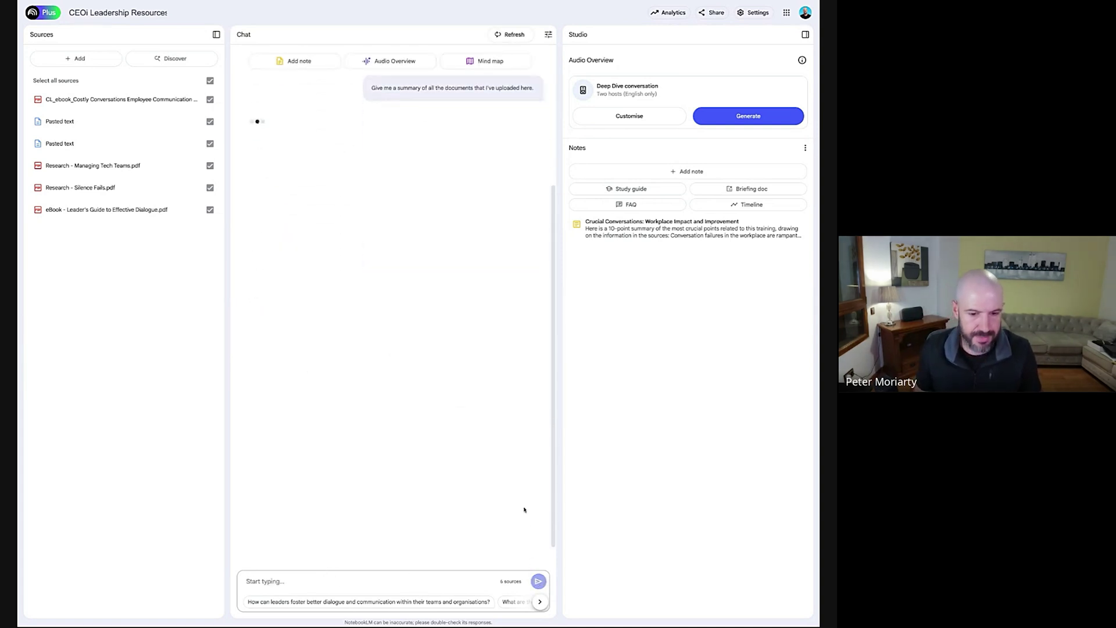
pyautogui.click(537, 602)
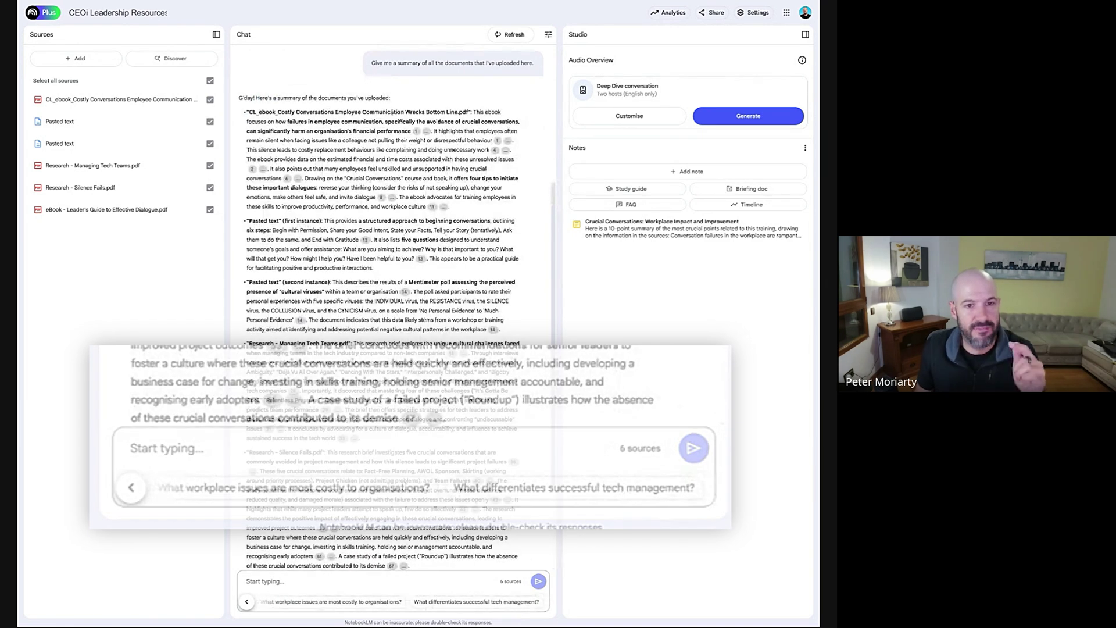
pyautogui.scroll(-10, 388, 137)
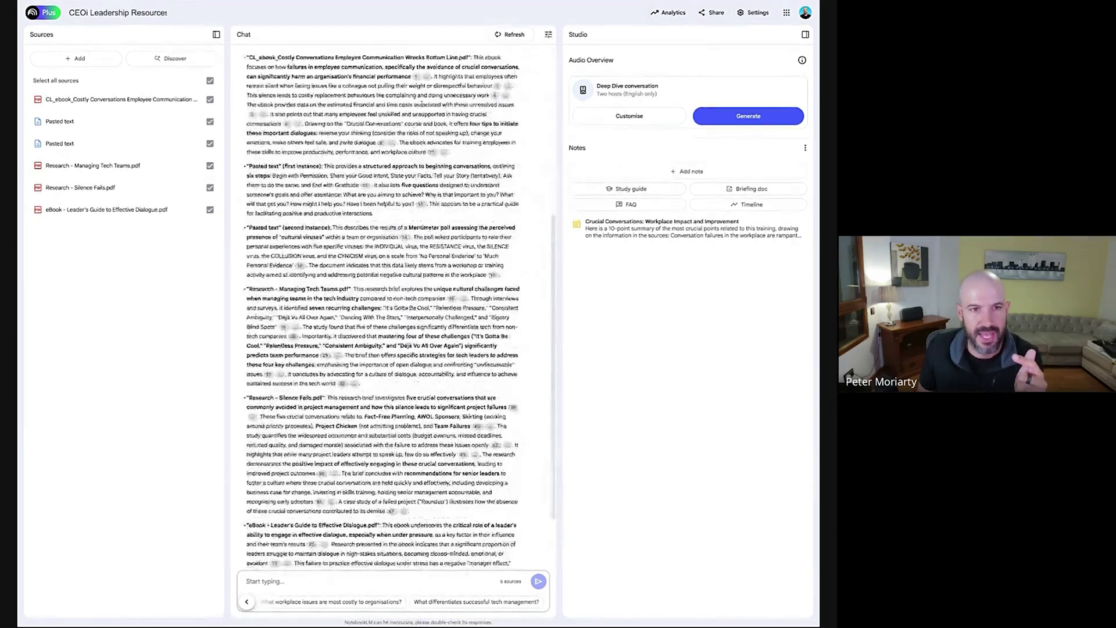
# Follow a citation to read the cited passage in the Costly Conversations ebook.
pyautogui.click(388, 137)
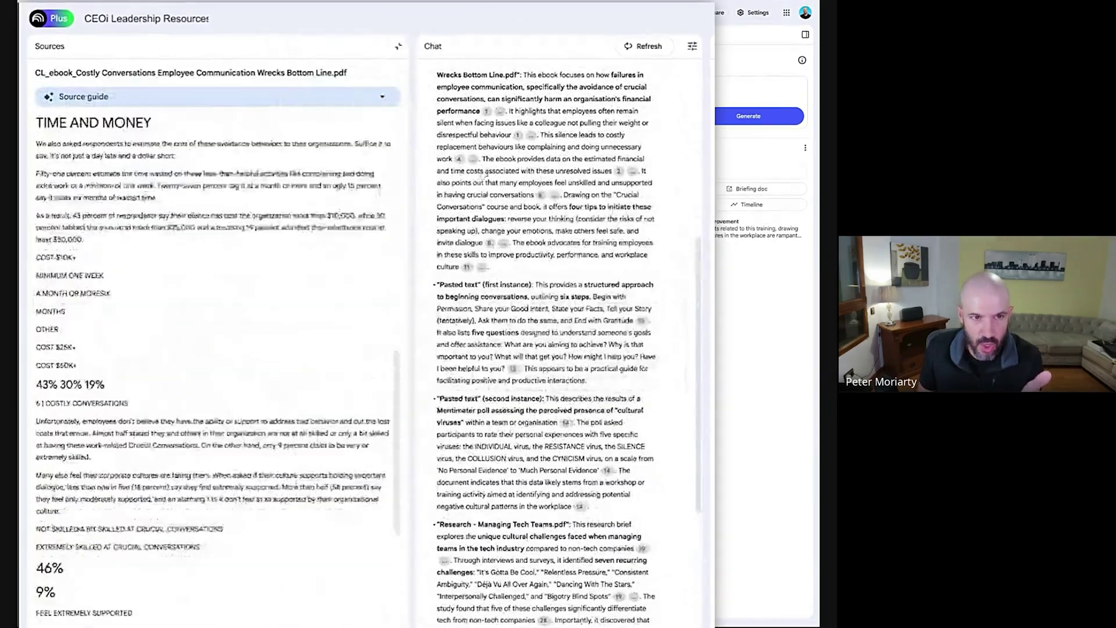
pyautogui.moveTo(467, 270)
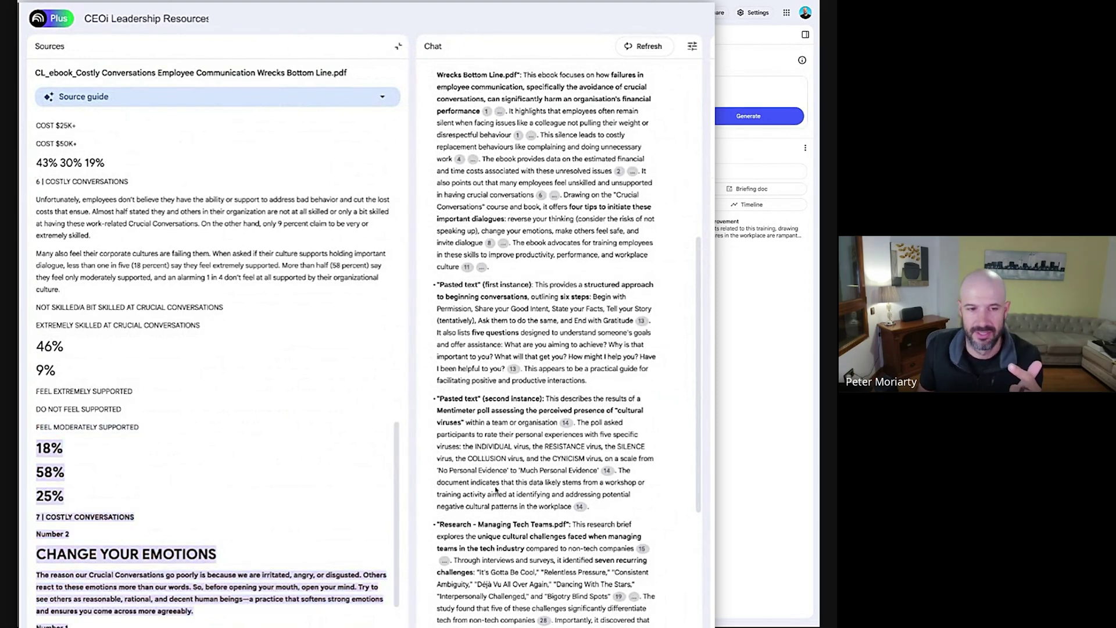
pyautogui.scroll(-8, 496, 490)
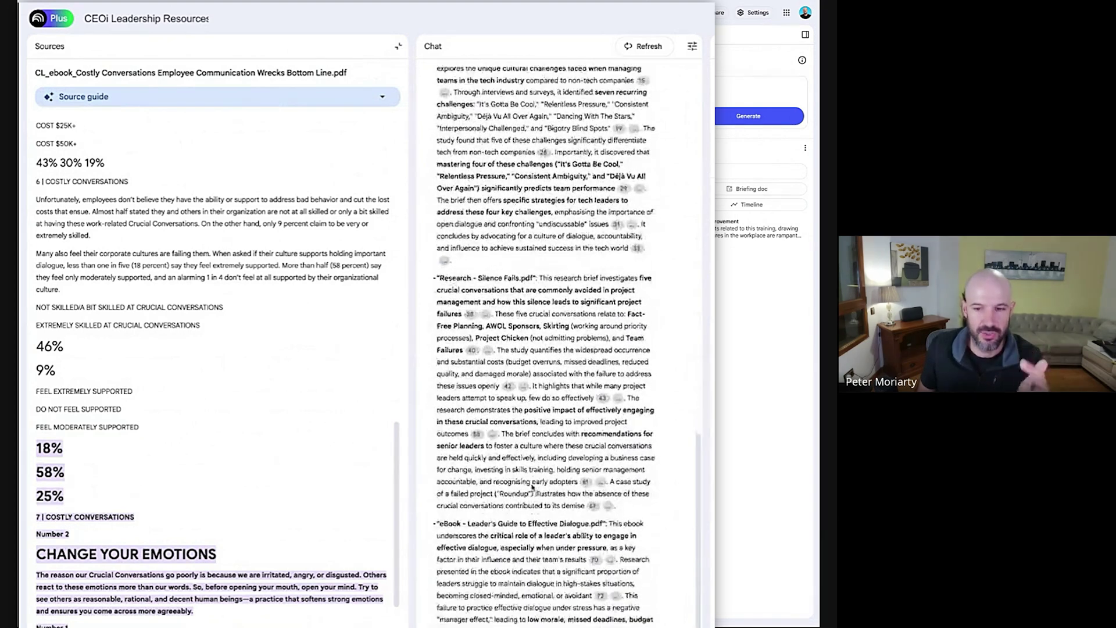
pyautogui.scroll(-1, 539, 487)
# Follow citation 67 to the Silence Fails report's Case Study: The Last Round section.
pyautogui.click(594, 474)
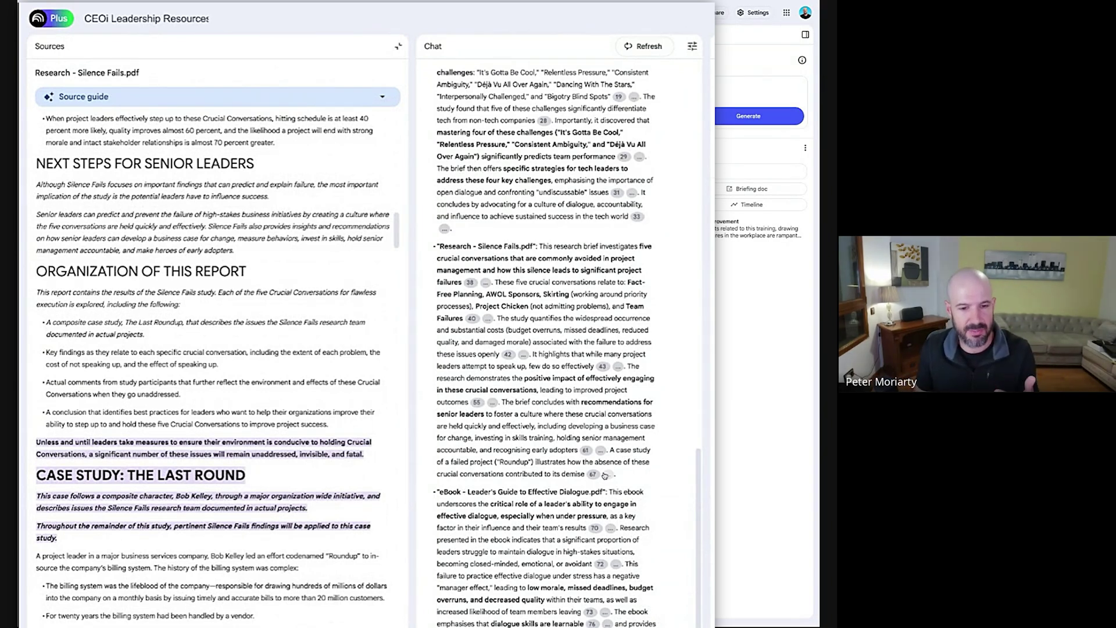
pyautogui.scroll(-3, 256, 469)
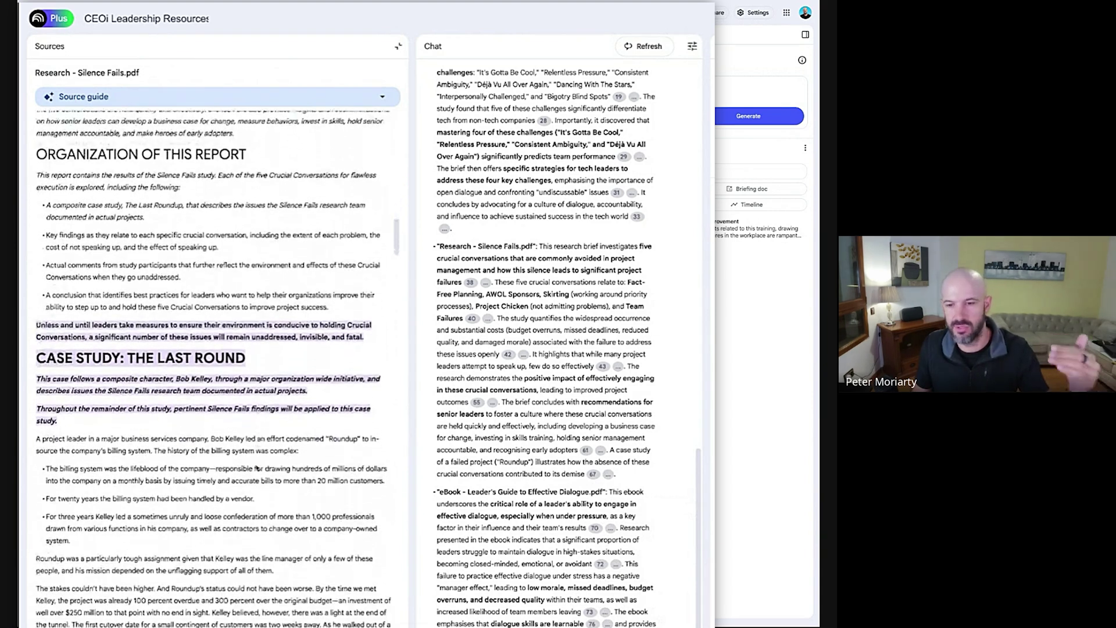
pyautogui.scroll(-1, 257, 469)
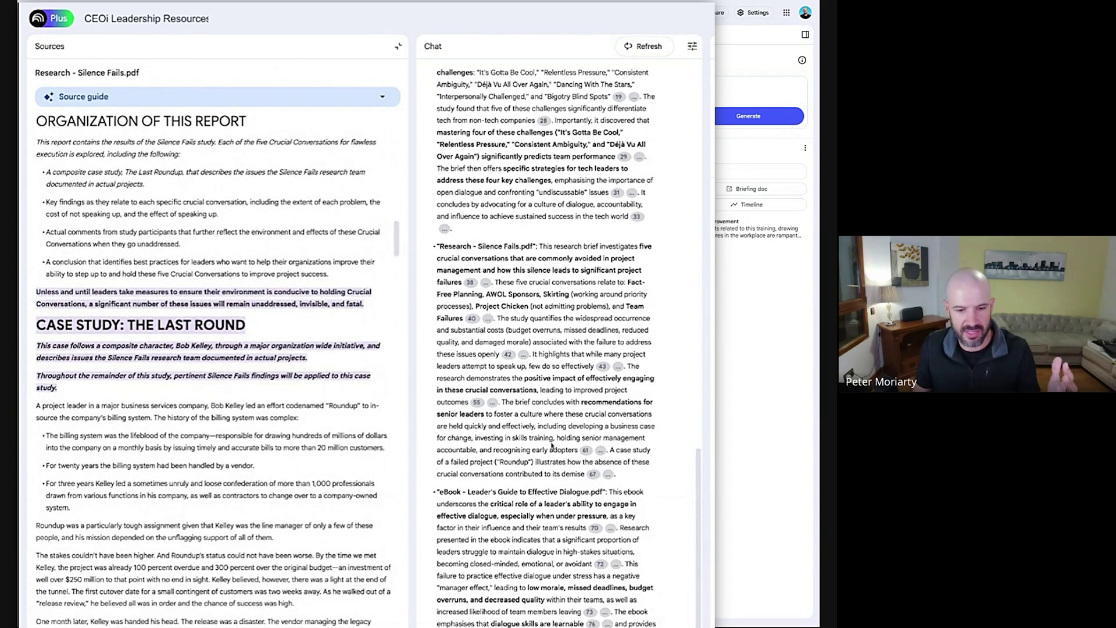